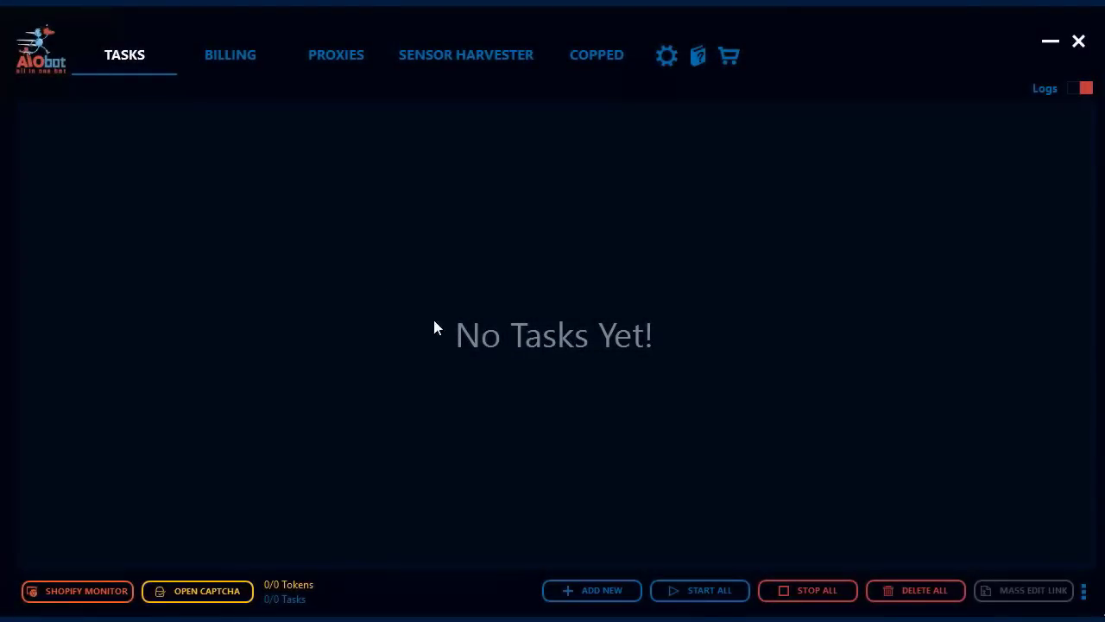
Go to the Billing page and start a new billing profile with ADD NEW
{"action": "left_click", "coordinate": [226, 57]}
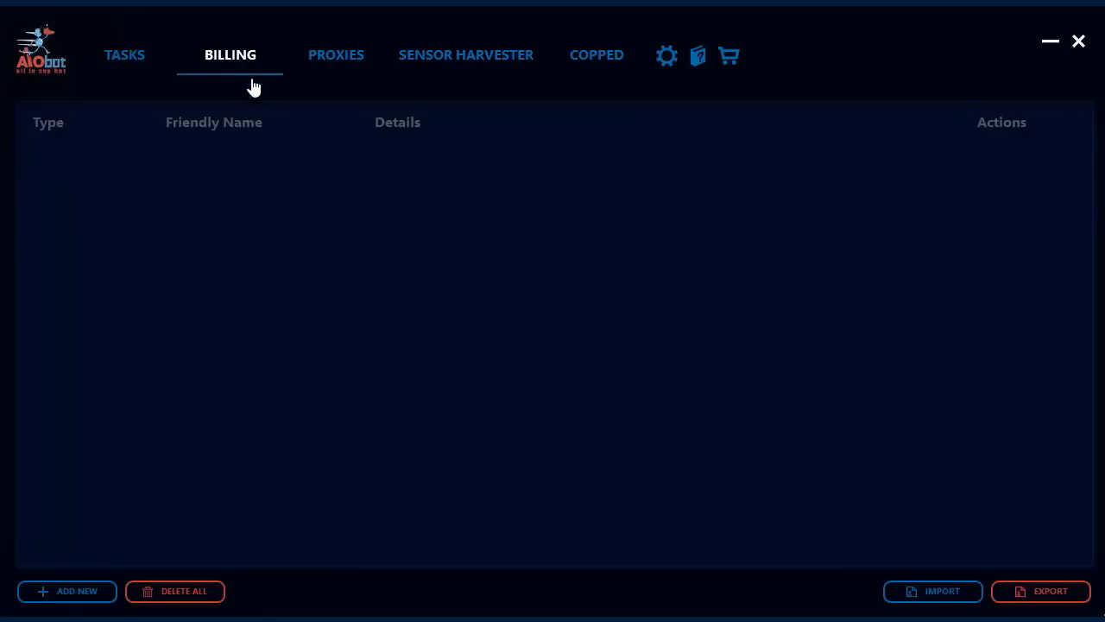
{"action": "left_click", "coordinate": [91, 592]}
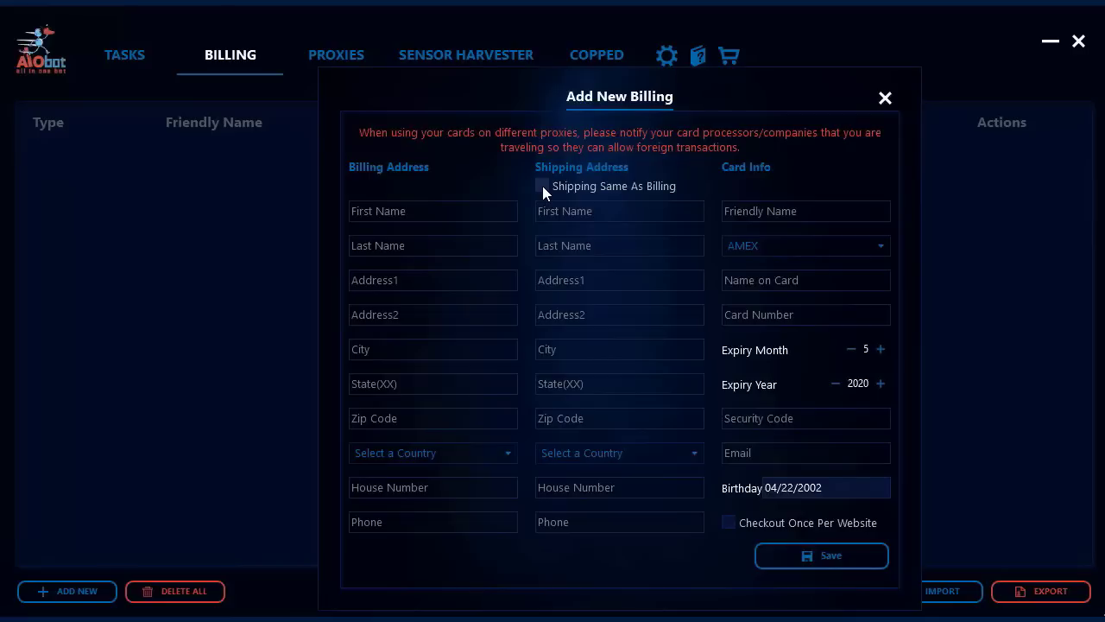
Tick Shipping Same As Billing, then move into the billing first-name and address-line fields
{"action": "left_click", "coordinate": [542, 187]}
{"action": "left_click", "coordinate": [501, 212]}
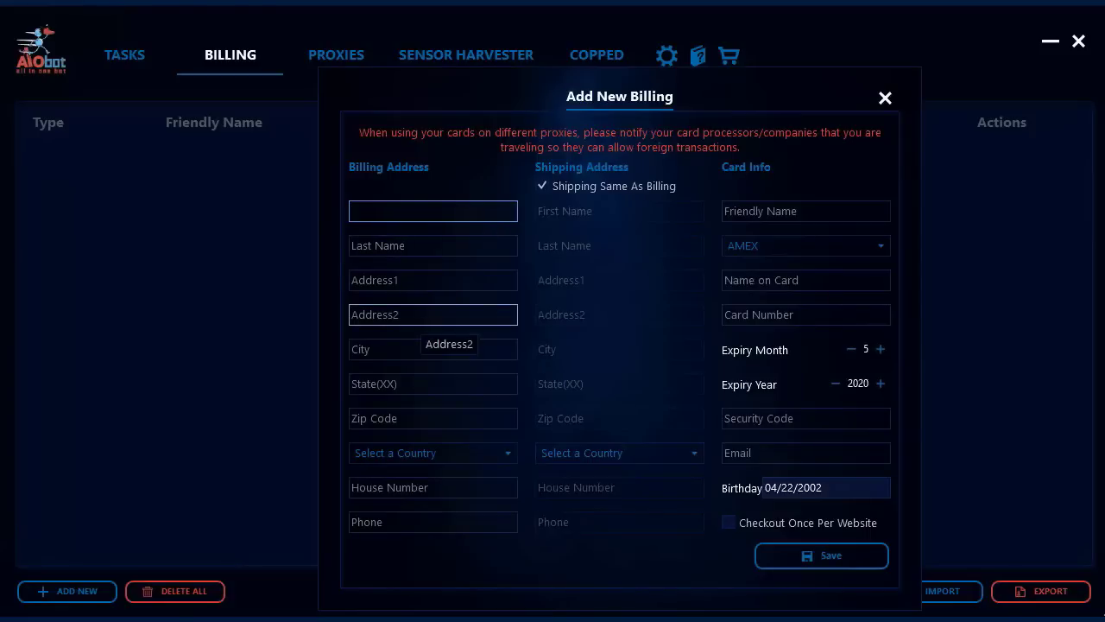
{"action": "left_click", "coordinate": [420, 317]}
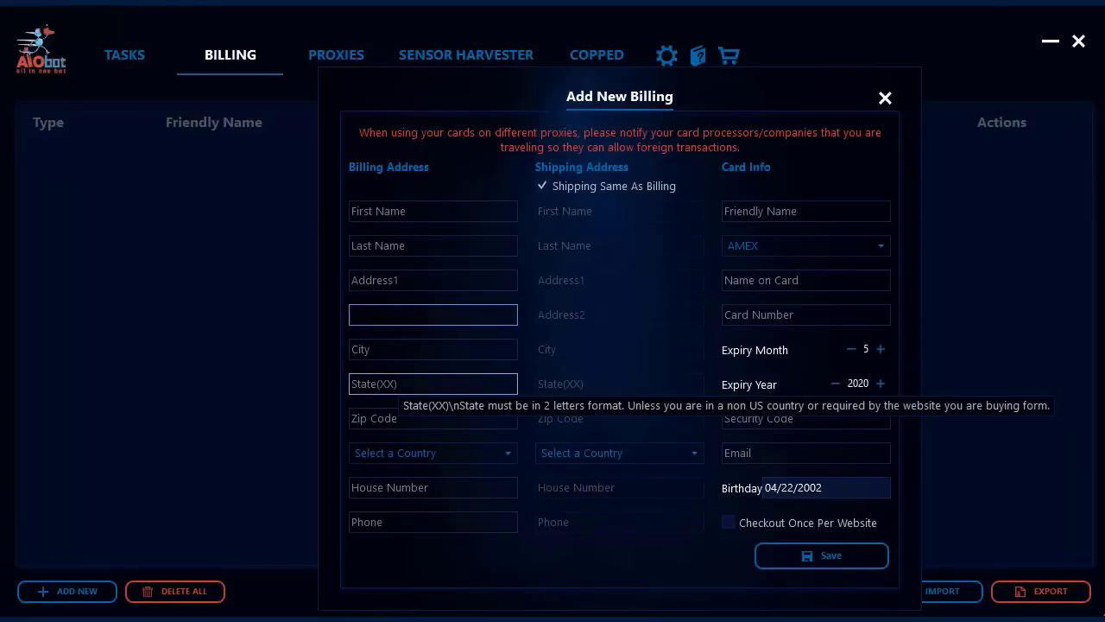
Clear a stray NY state entry, then enter 'aPT 44' as Address 2 and 00 as house number
{"action": "left_click", "coordinate": [399, 383]}
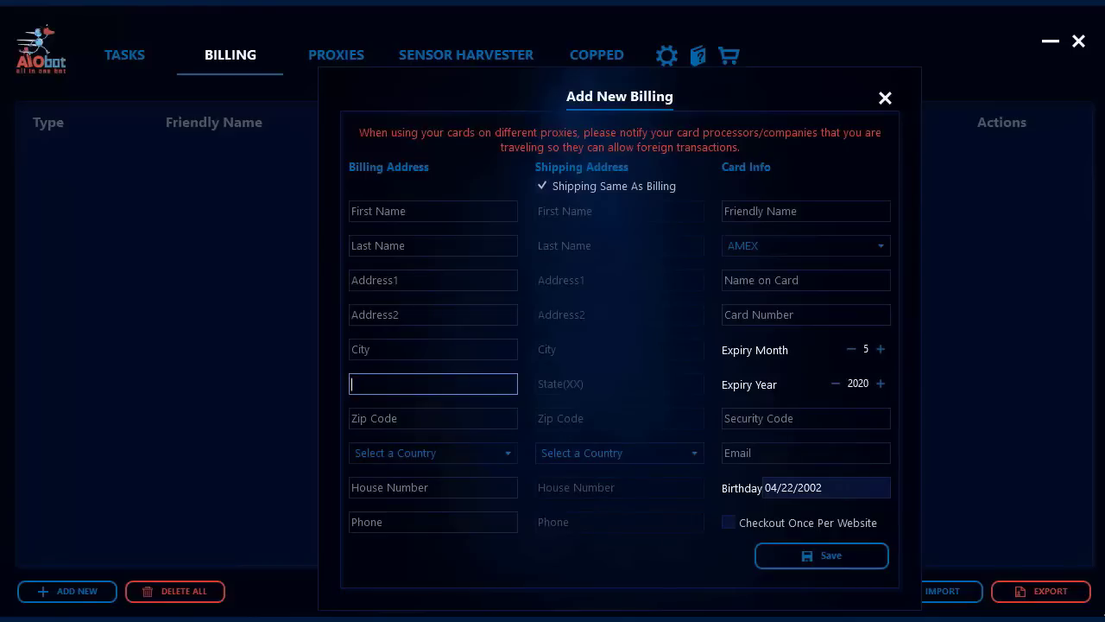
{"action": "type", "text": "NY"}
{"action": "key", "text": "BackSpace"}
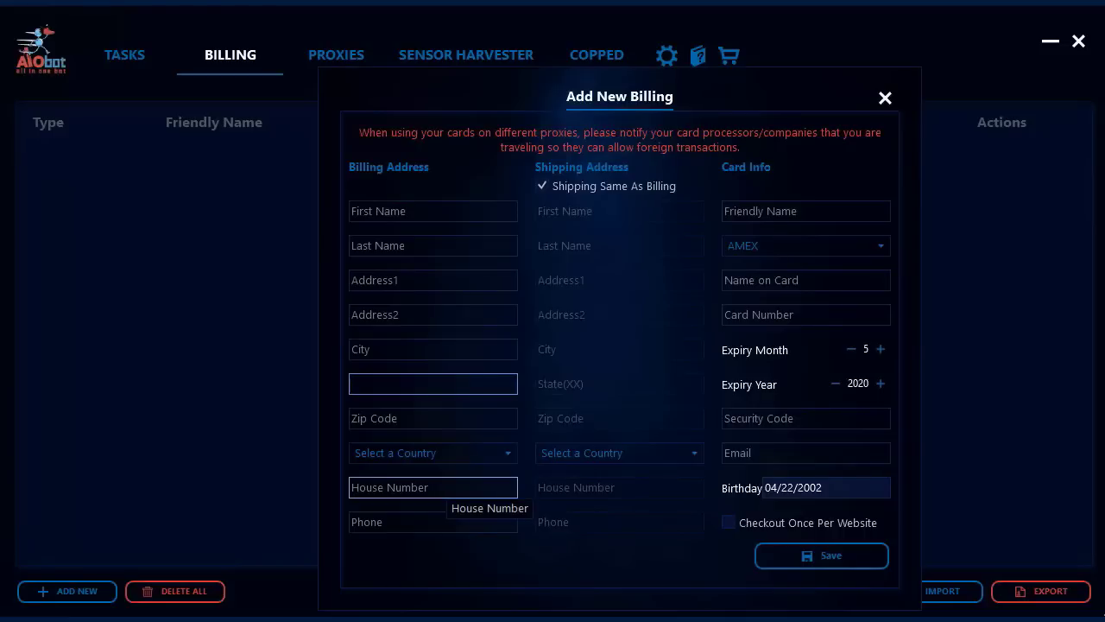
{"action": "left_click", "coordinate": [415, 316]}
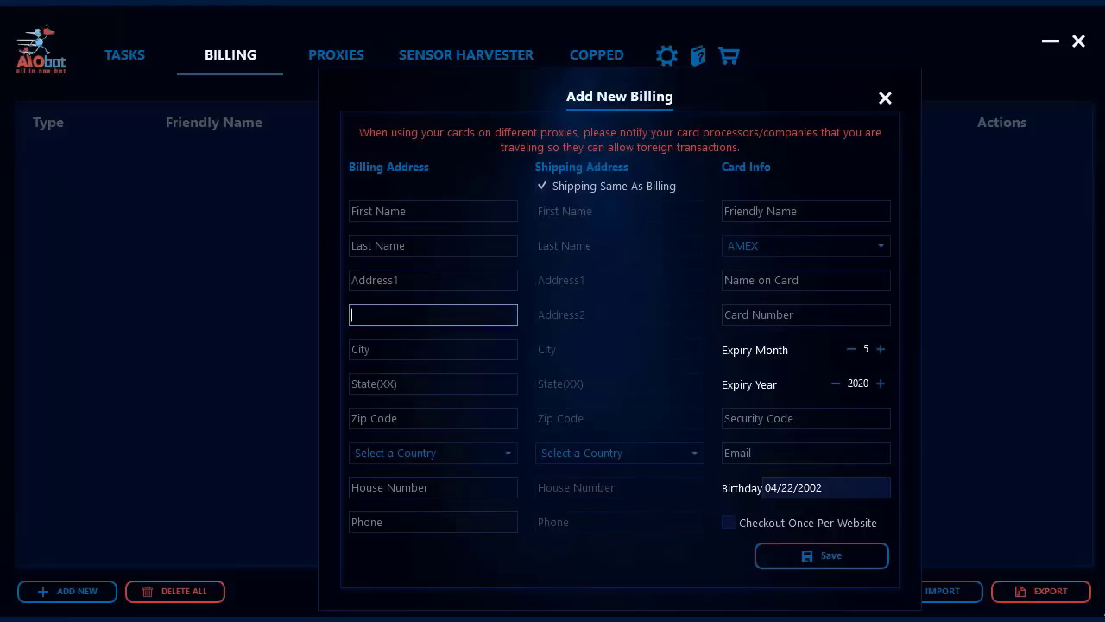
{"action": "type", "text": "aPT 44"}
{"action": "left_click", "coordinate": [405, 489]}
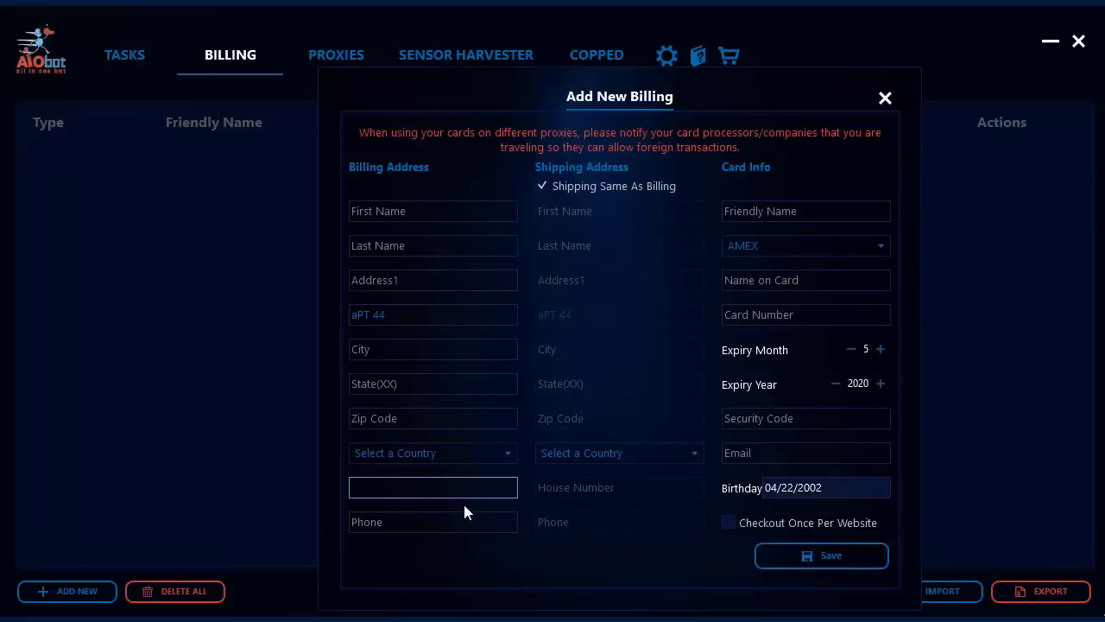
{"action": "type", "text": "44"}
{"action": "key", "text": "ctrl+a"}
{"action": "type", "text": "00"}
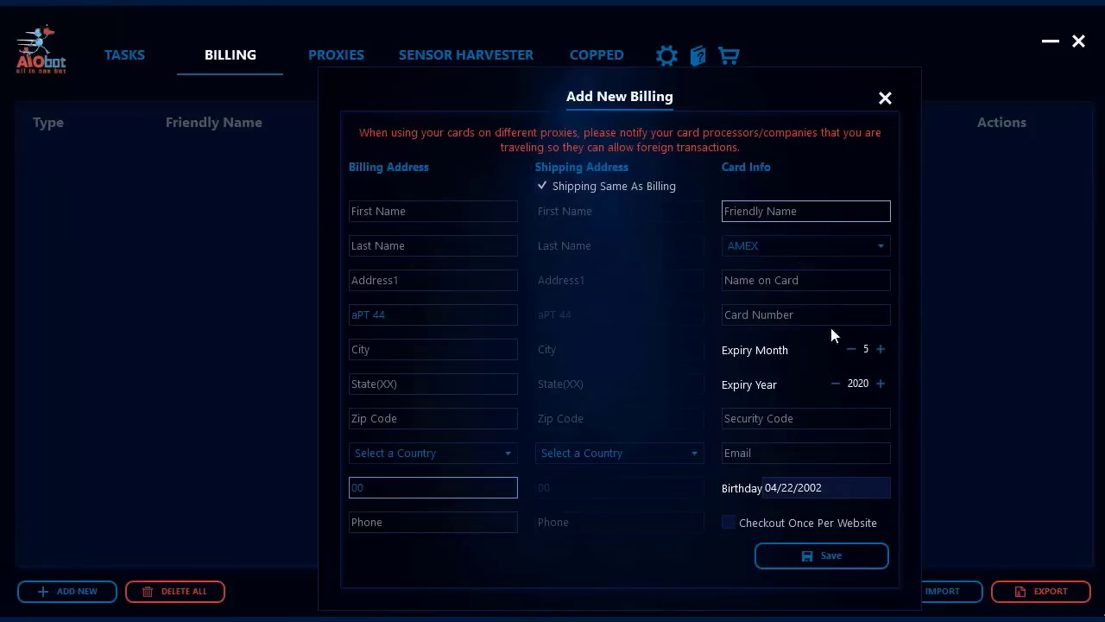
Keep AMEX as the card type and set the birth year to 1990
{"action": "left_click", "coordinate": [871, 247]}
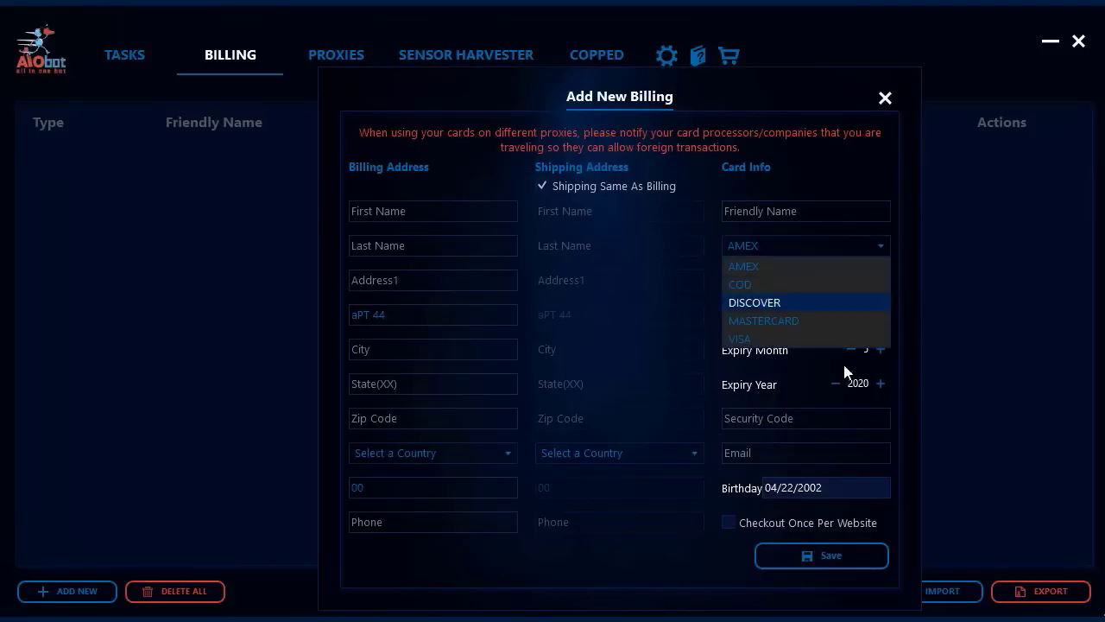
{"action": "left_click", "coordinate": [875, 252]}
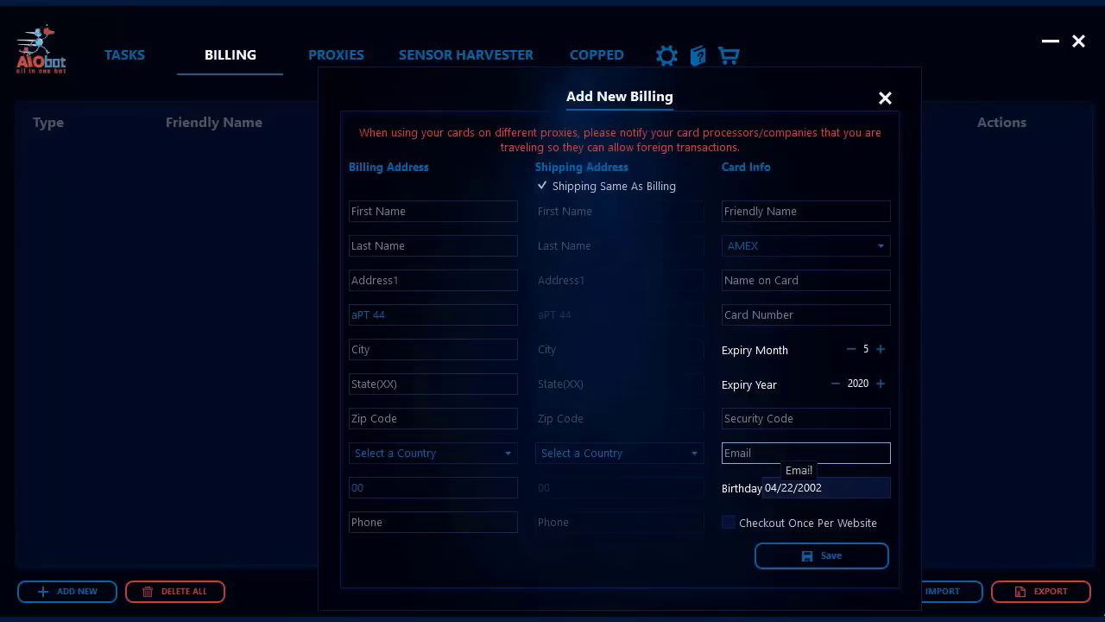
{"action": "double_click", "coordinate": [803, 487]}
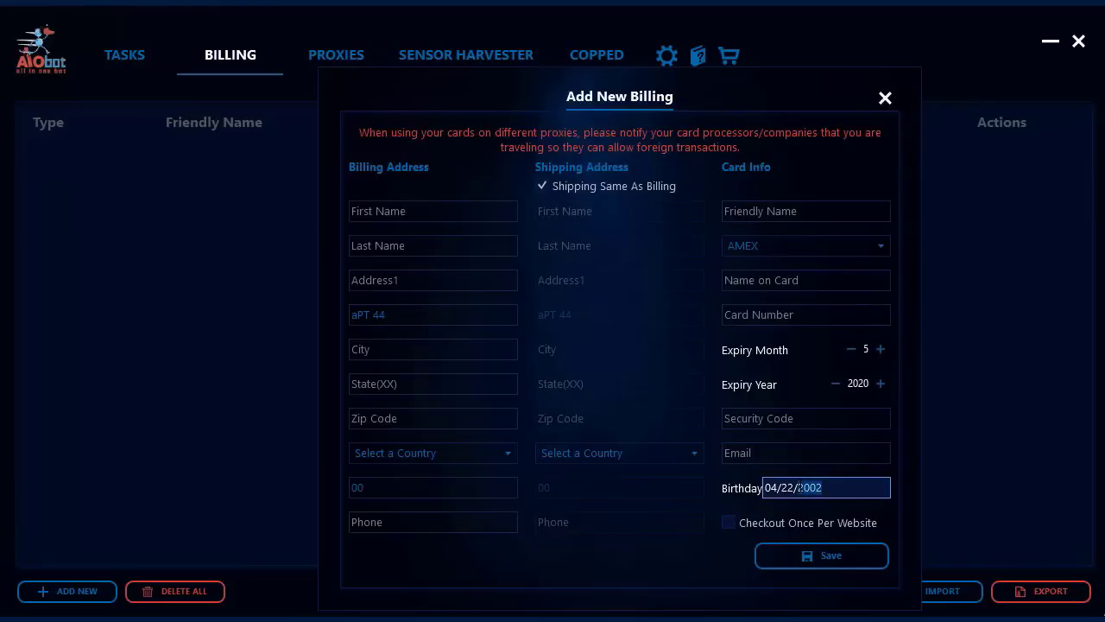
{"action": "type", "text": "1990"}
Tick Checkout Once Per Website, attempt a save, then close the billing form unsaved
{"action": "left_click", "coordinate": [728, 522]}
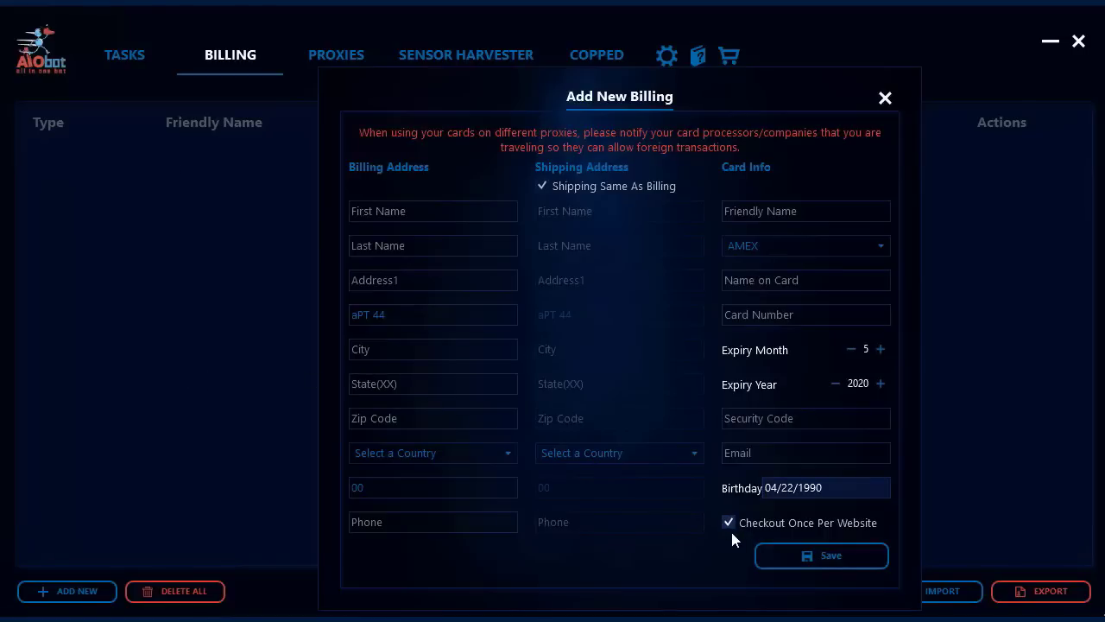
{"action": "left_click", "coordinate": [831, 557]}
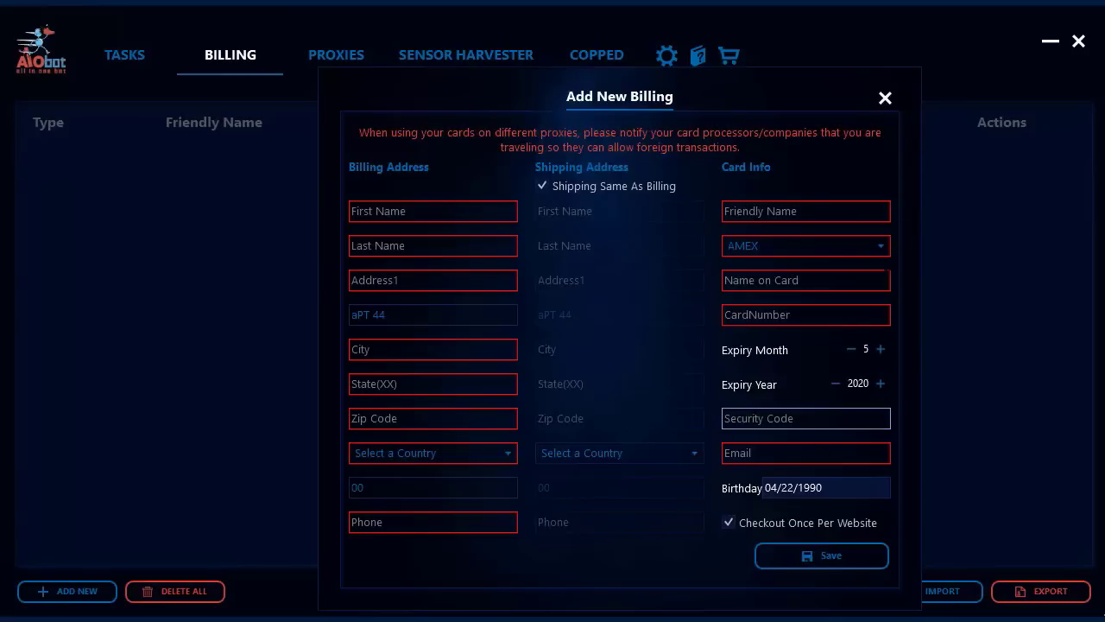
{"action": "left_click", "coordinate": [885, 100]}
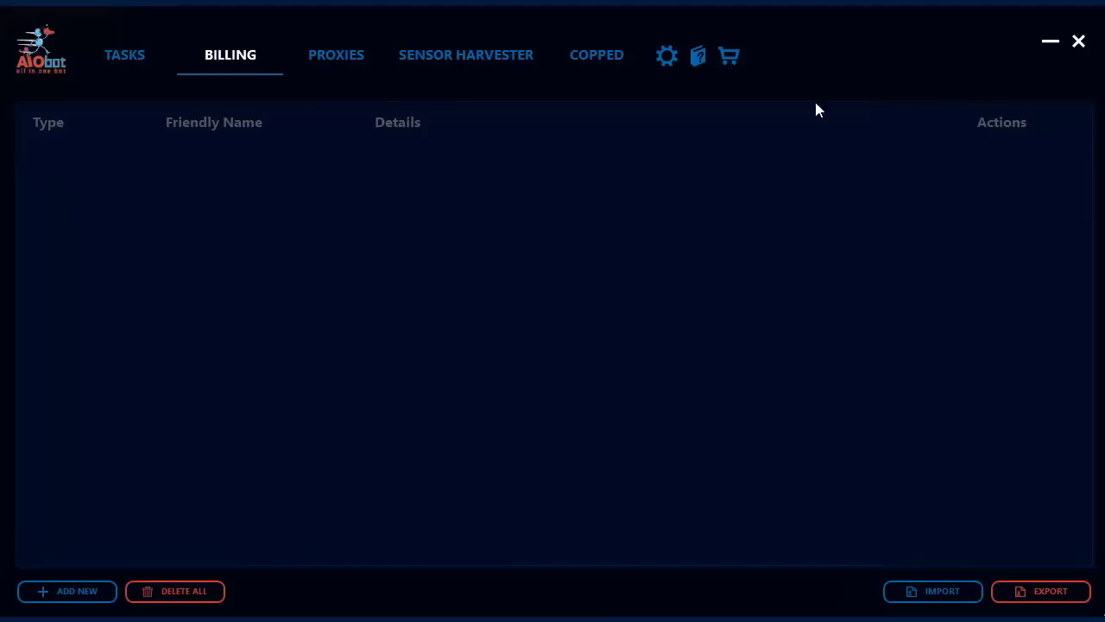
Start a new proxy list on the Proxy Lists page named 'Main normal proxies'
{"action": "left_click", "coordinate": [330, 63]}
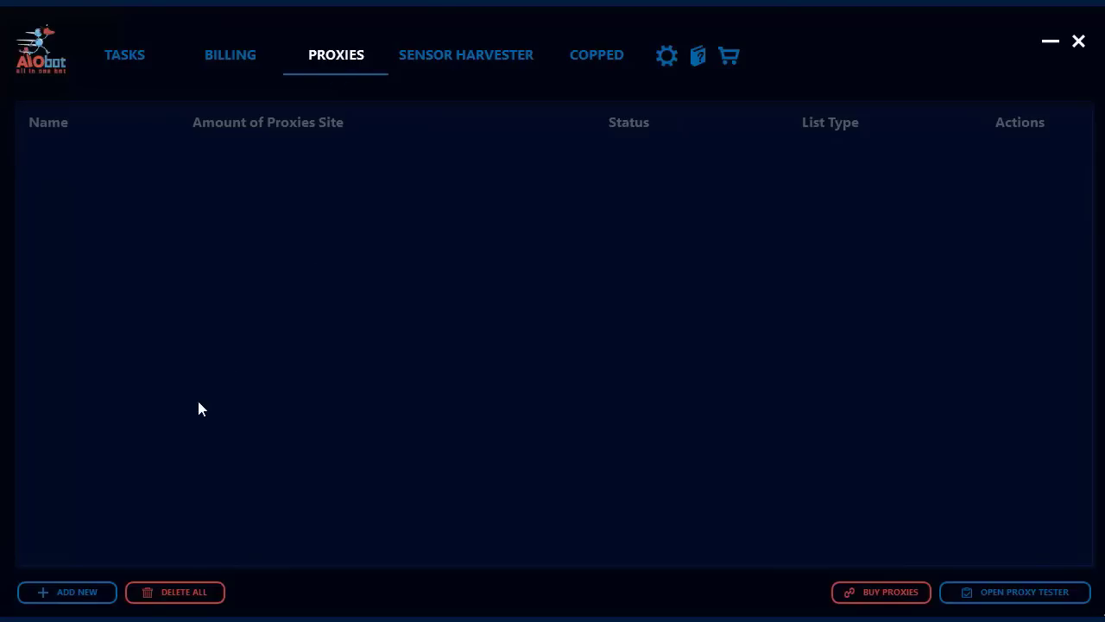
{"action": "left_click", "coordinate": [77, 594]}
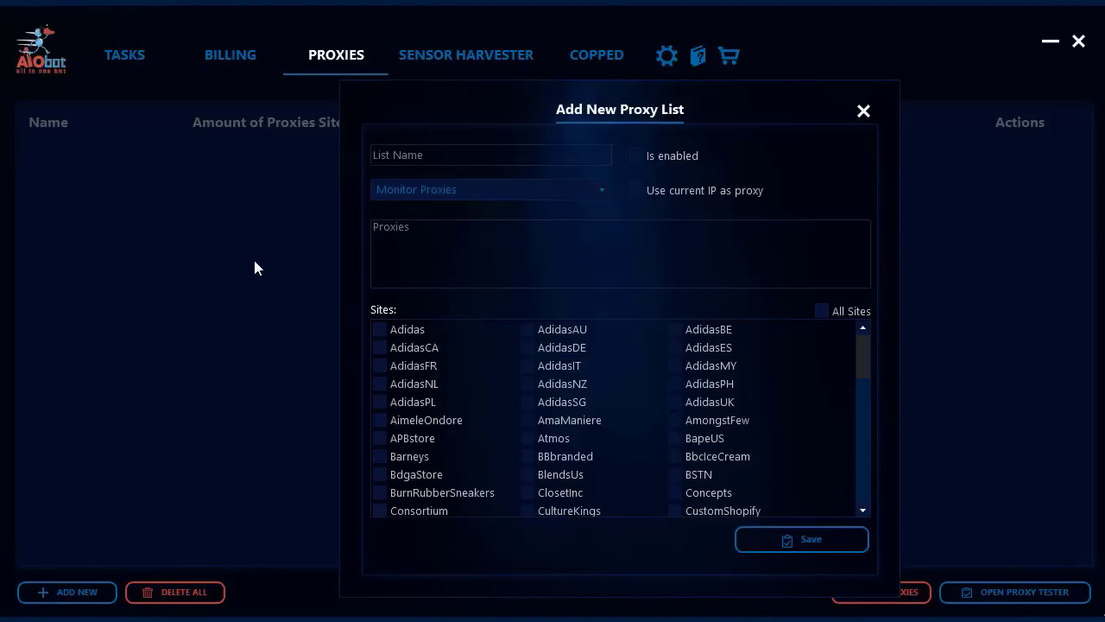
{"action": "left_click", "coordinate": [442, 161]}
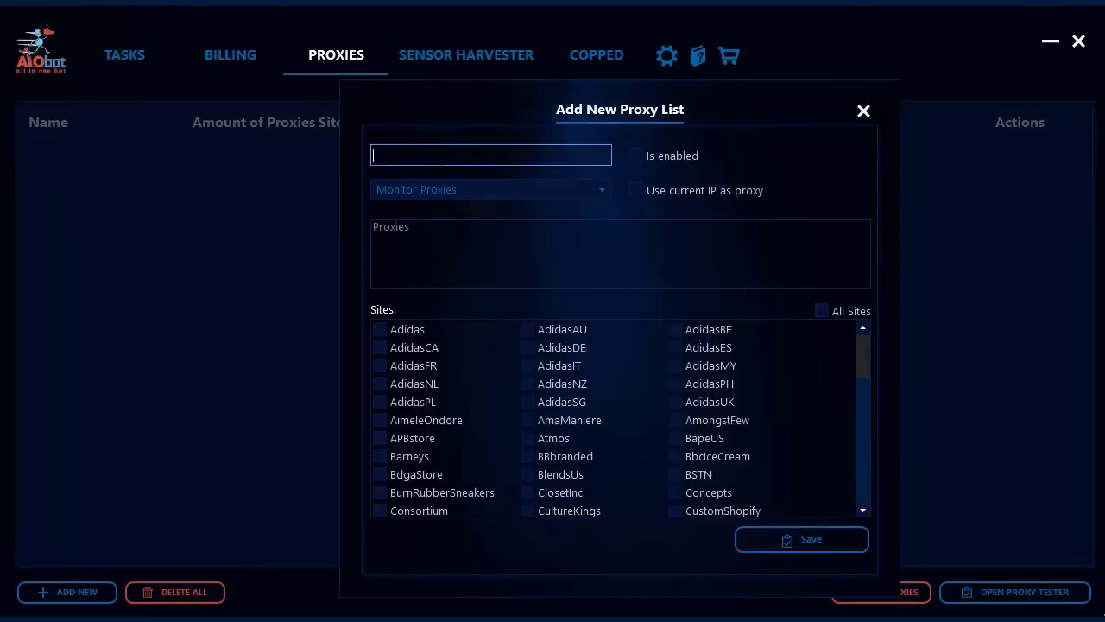
{"action": "type", "text": "Main normal proxies"}
Set the list type to Normal Proxies and paste in the four proxy entries
{"action": "left_click", "coordinate": [467, 197]}
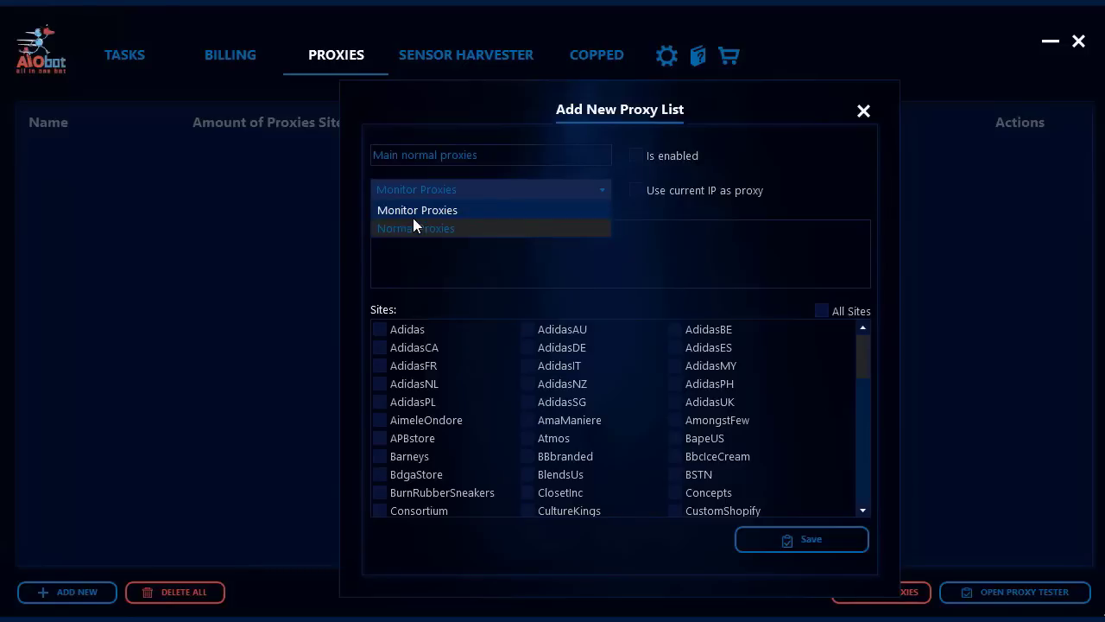
{"action": "left_click", "coordinate": [421, 230]}
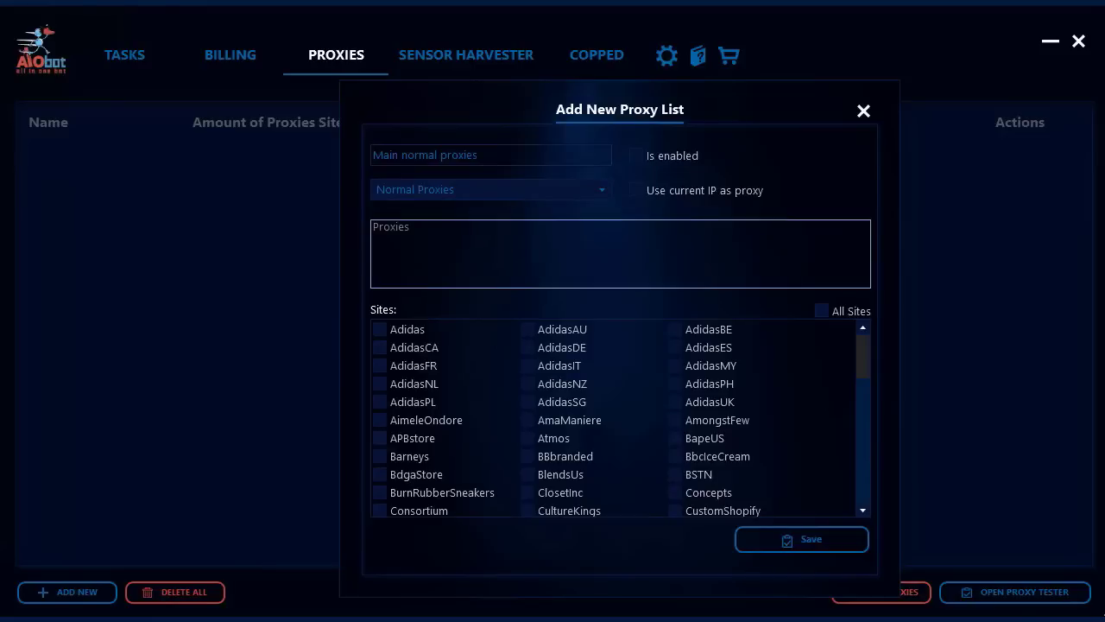
{"action": "left_click", "coordinate": [474, 274]}
{"action": "key", "text": "ctrl+v"}
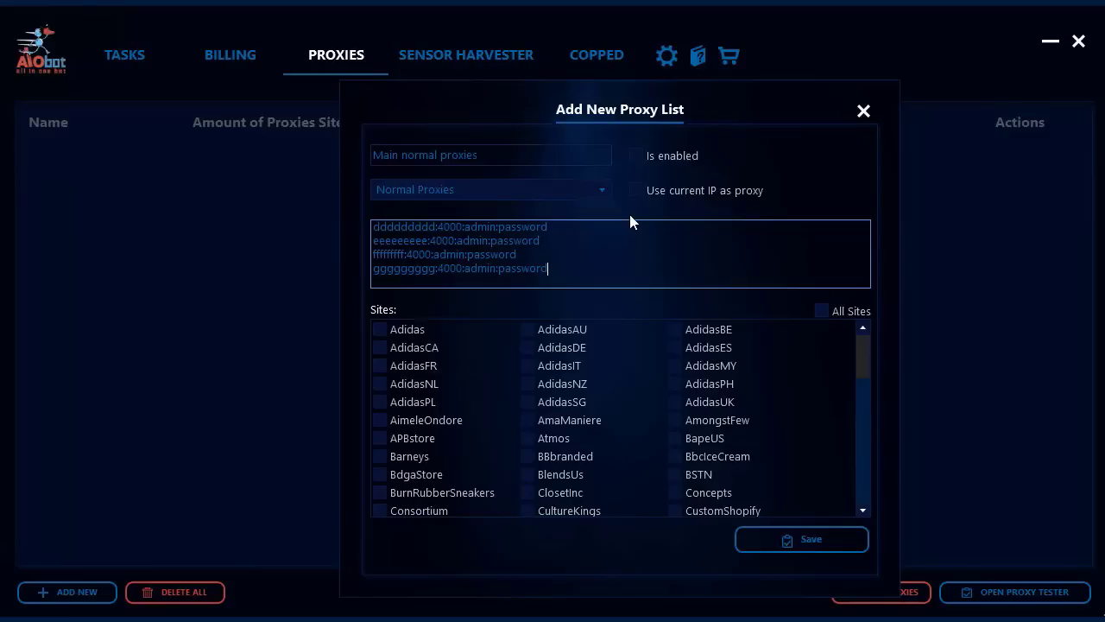
Enable the list, tick SupremeUS and All Sites, and turn off using the current IP
{"action": "left_click", "coordinate": [637, 158]}
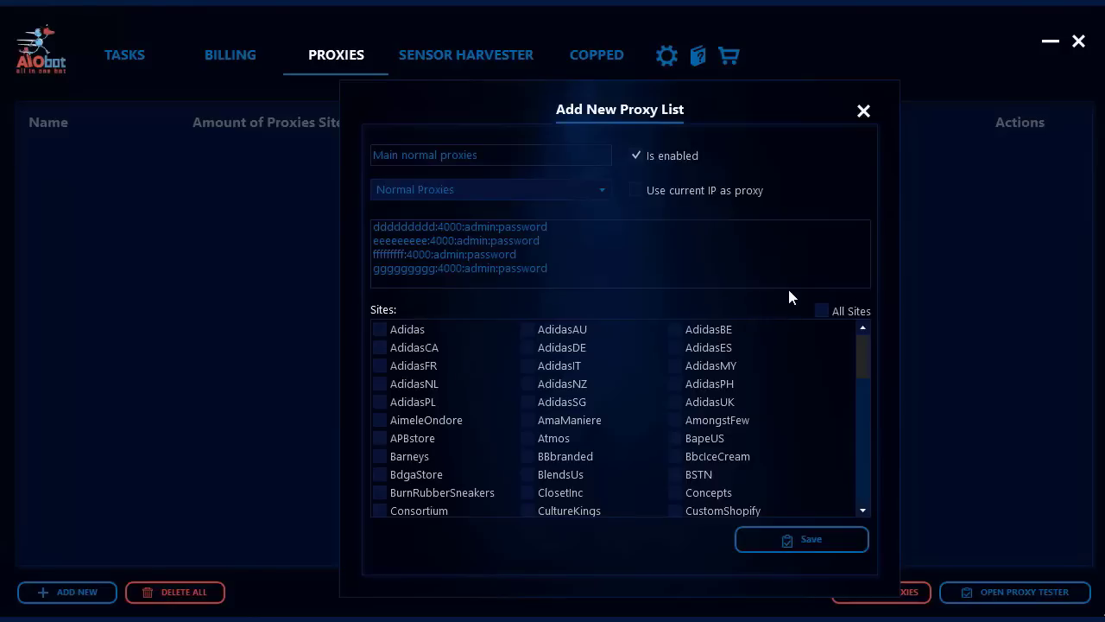
{"action": "left_click_drag", "start_coordinate": [868, 355], "coordinate": [865, 516]}
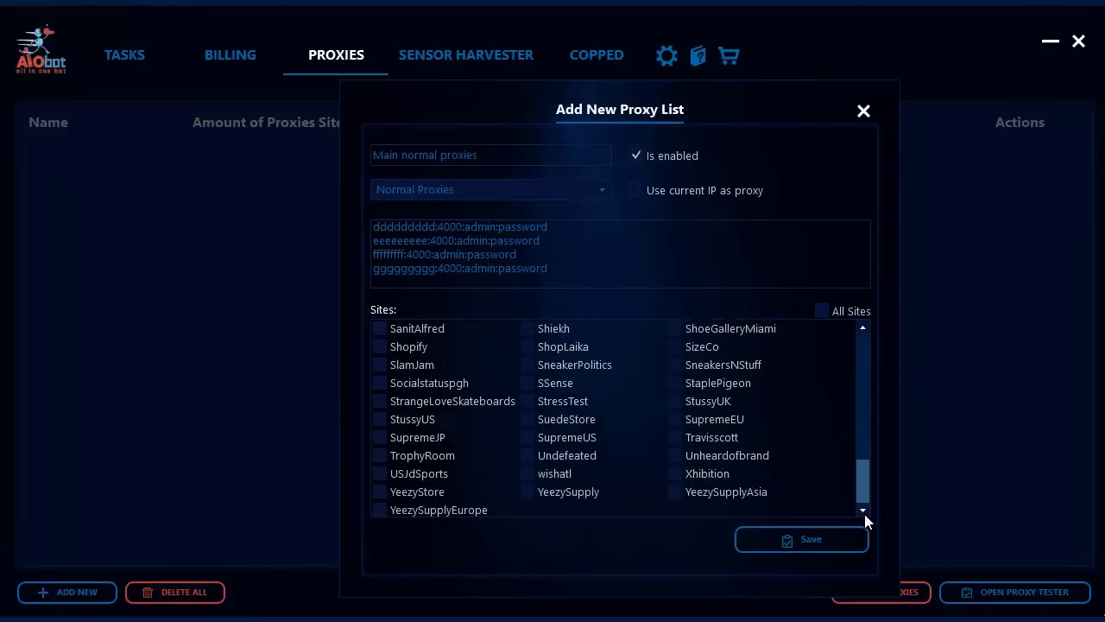
{"action": "left_click", "coordinate": [526, 438]}
{"action": "left_click", "coordinate": [822, 312]}
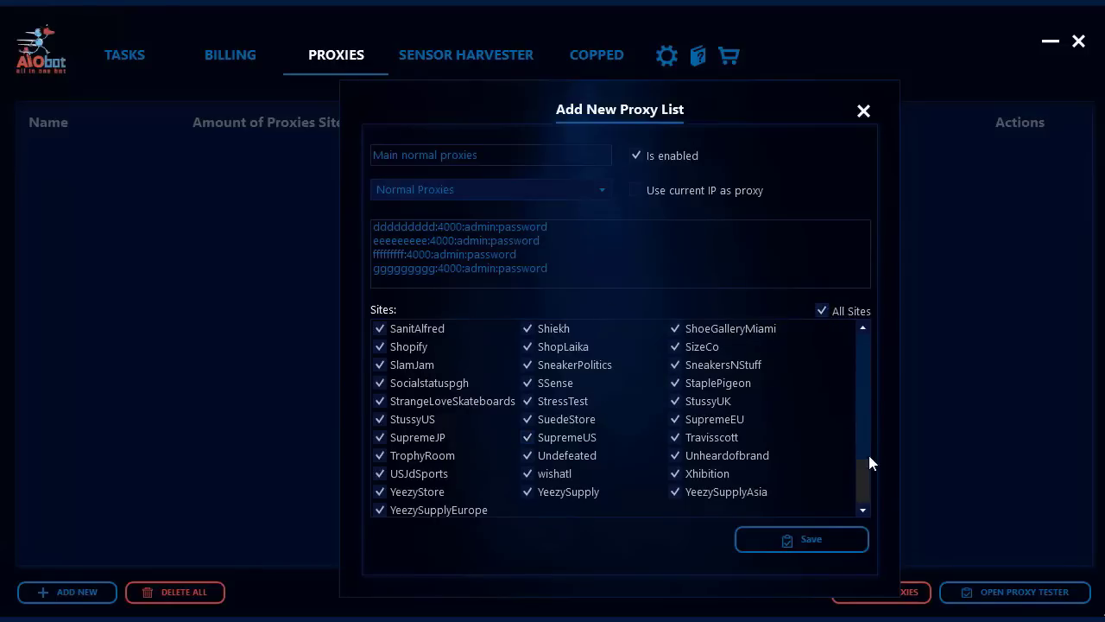
{"action": "scroll", "coordinate": [850, 419], "scroll_direction": "up", "scroll_amount": 10}
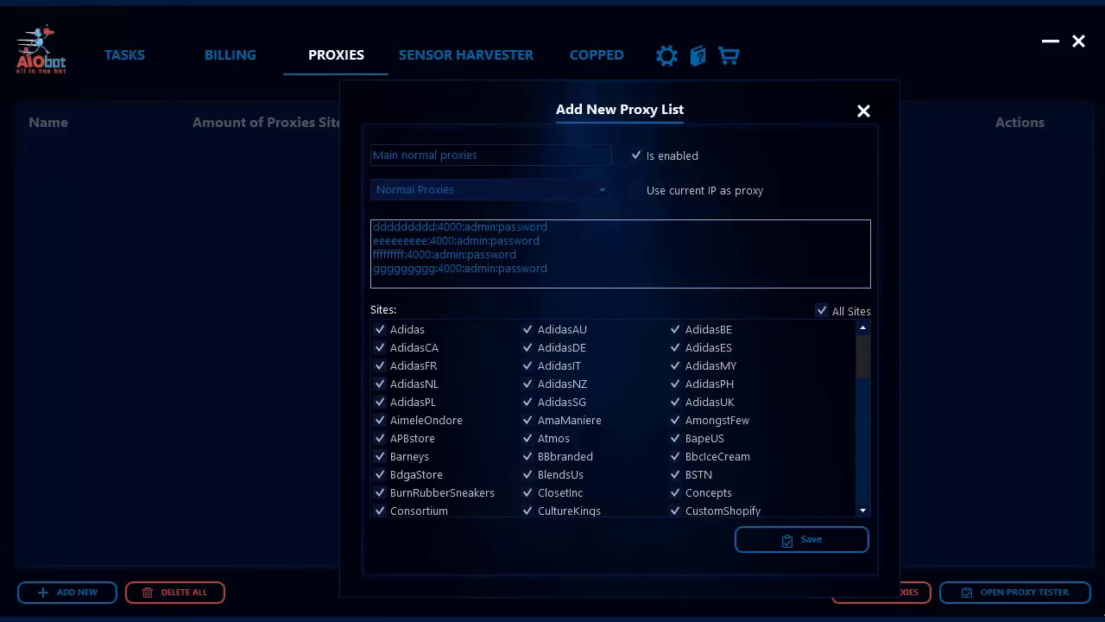
{"action": "left_click", "coordinate": [638, 195]}
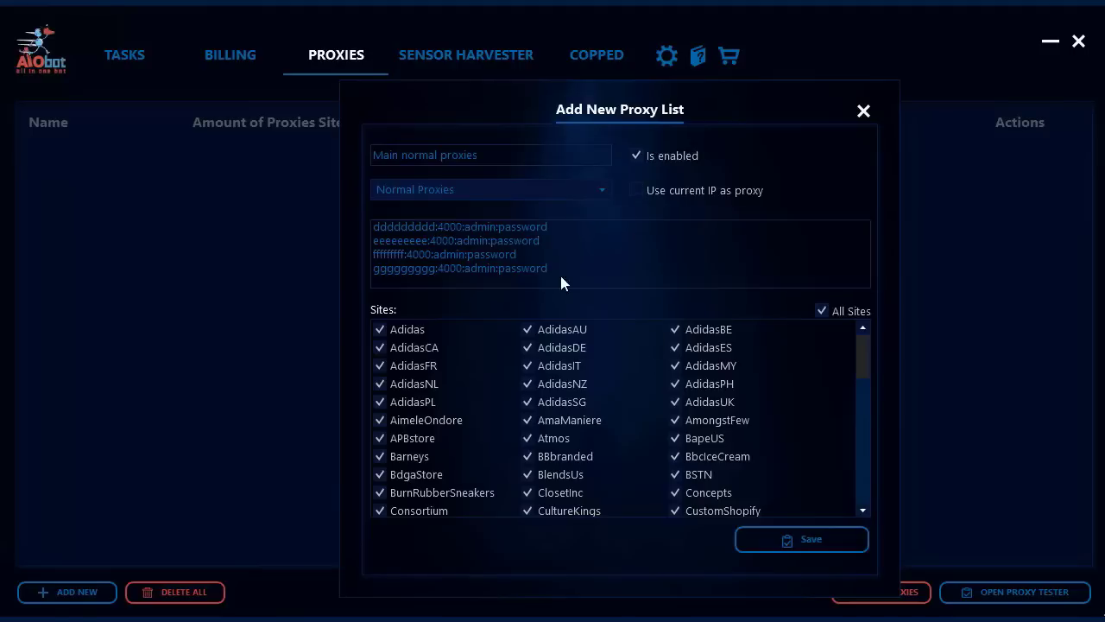
Save the Main normal proxies list and begin a new list with its single proxy
{"action": "left_click", "coordinate": [797, 545]}
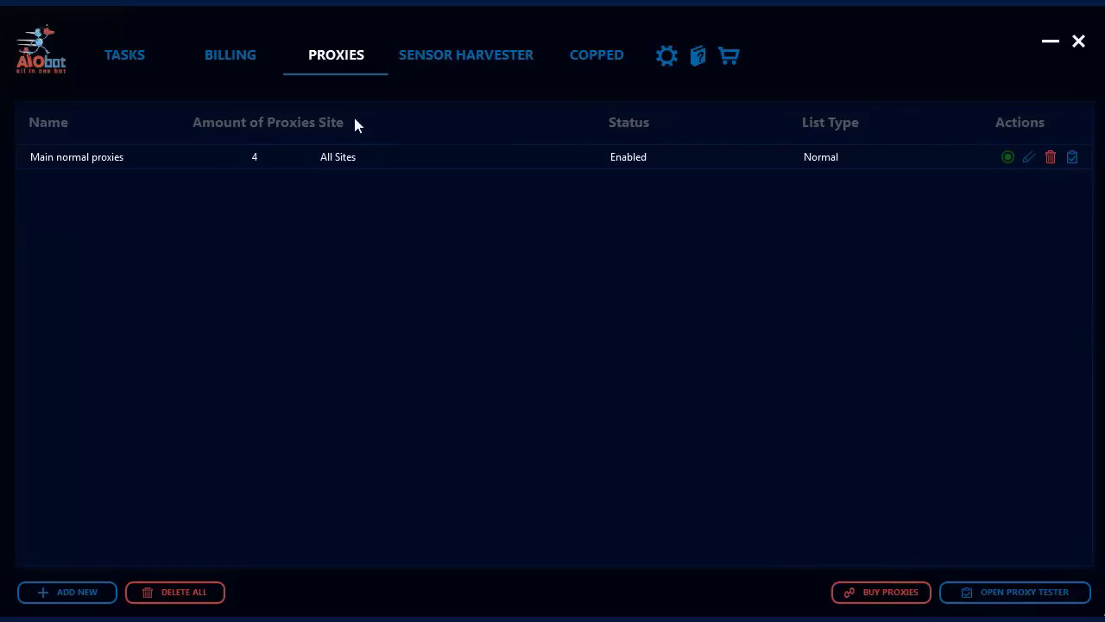
{"action": "left_click", "coordinate": [80, 592]}
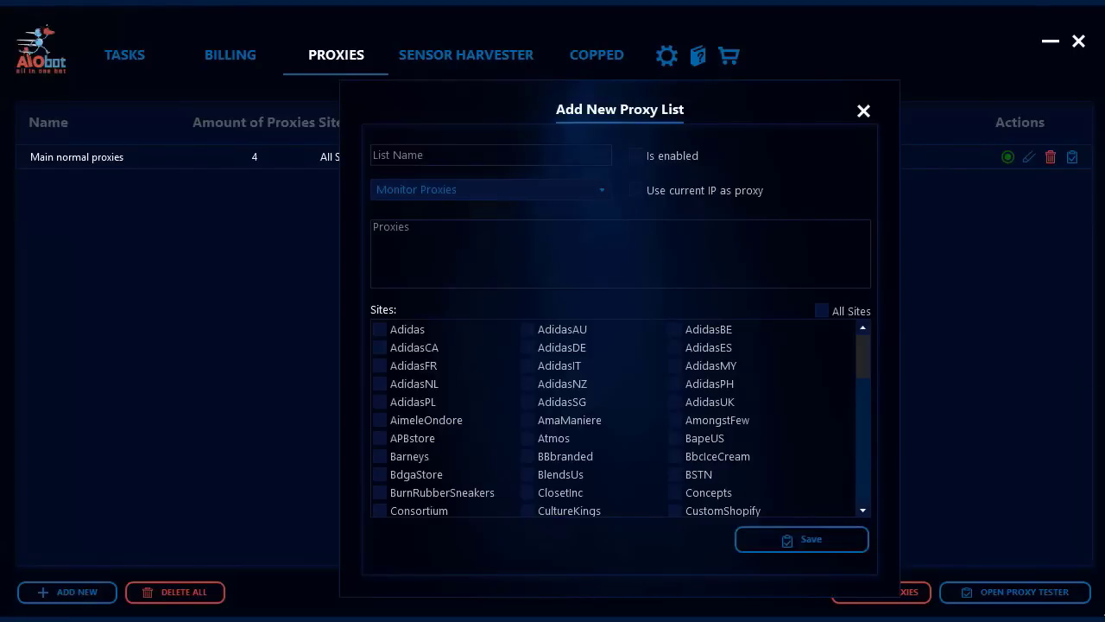
{"action": "left_click", "coordinate": [420, 229]}
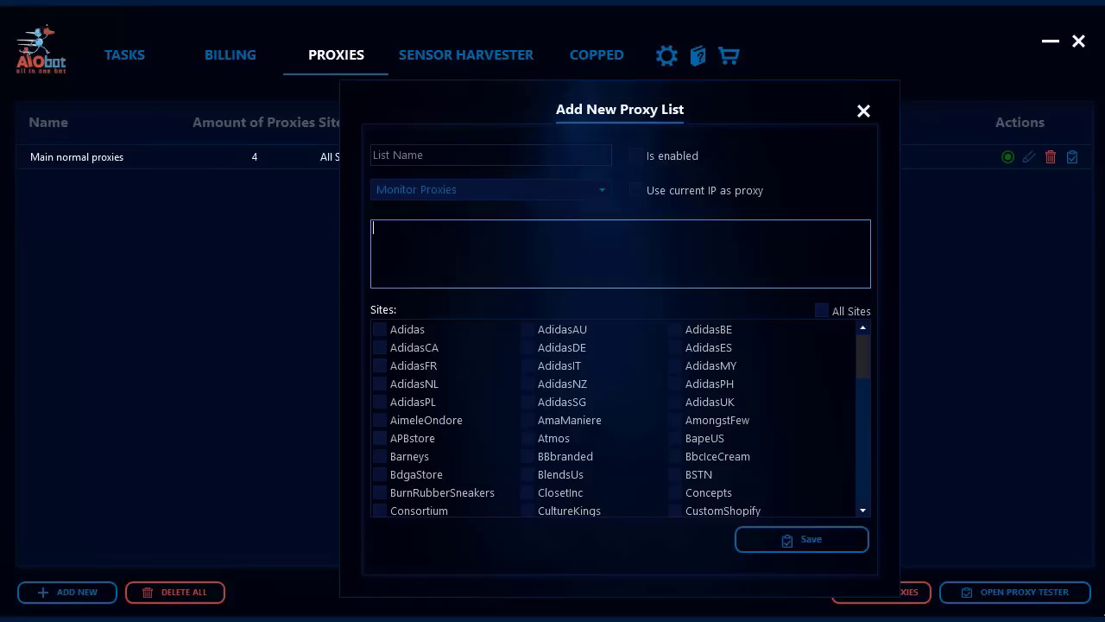
Name the new list 'monitor', enable it for All Sites, and save it
{"action": "left_click", "coordinate": [422, 152]}
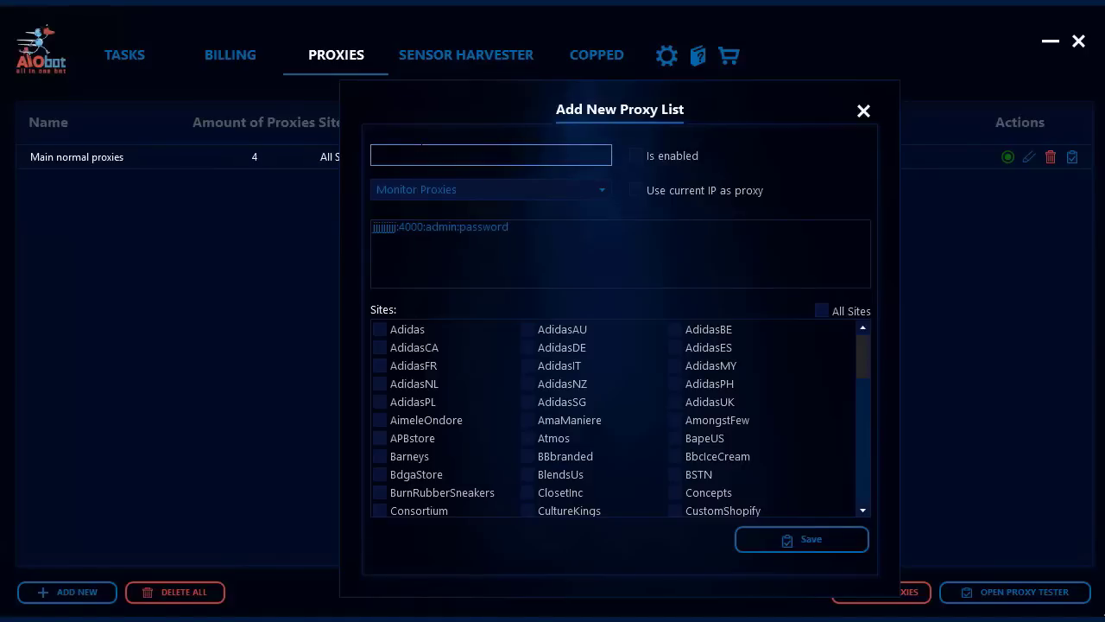
{"action": "type", "text": "monitor"}
{"action": "left_click", "coordinate": [635, 155]}
{"action": "left_click", "coordinate": [822, 311]}
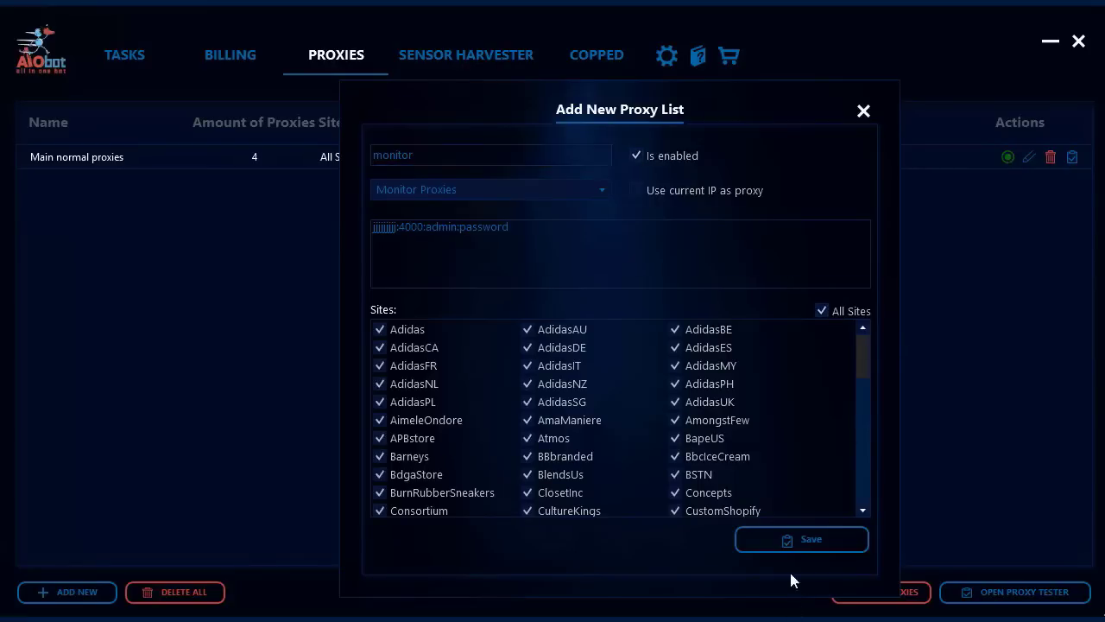
{"action": "left_click", "coordinate": [803, 542]}
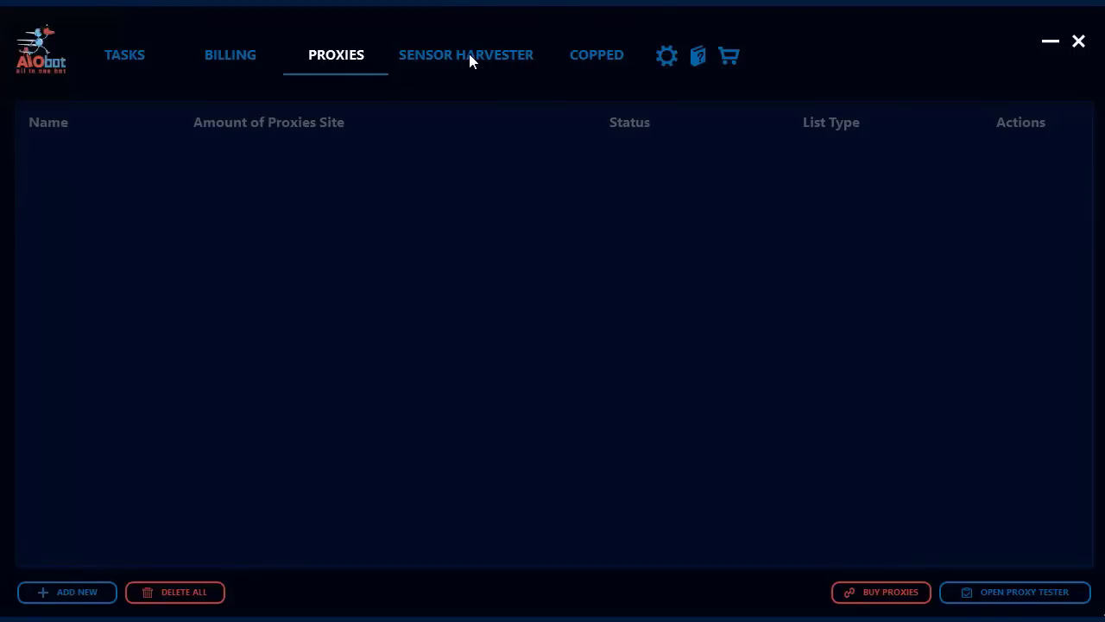
Check the Sensor Harvester cookie list and the Copped items, then go back to Tasks
{"action": "left_click", "coordinate": [390, 71]}
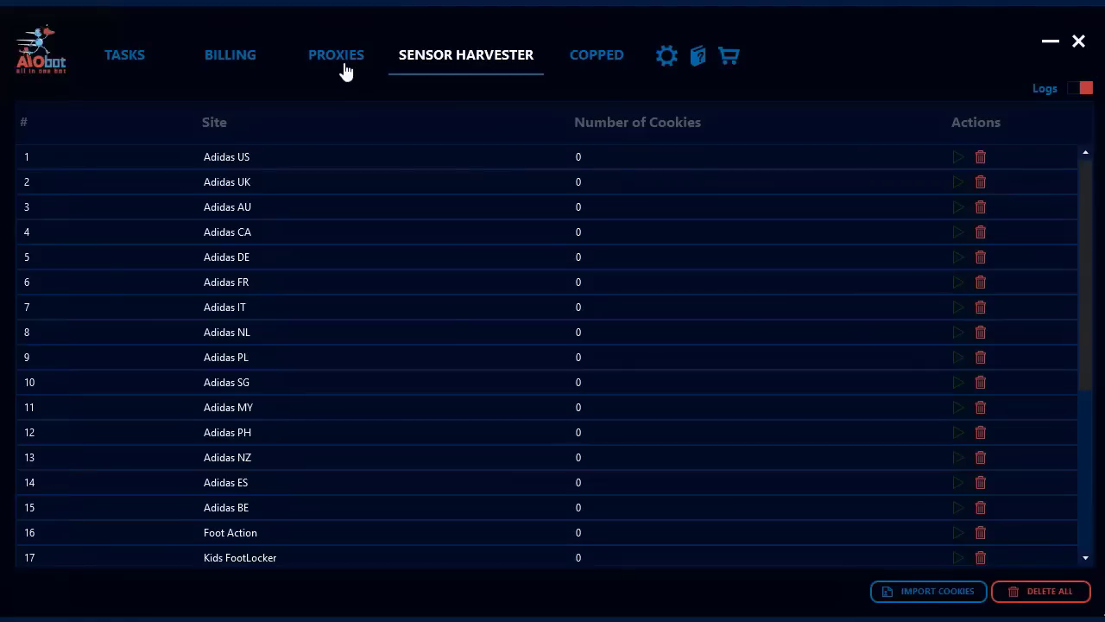
{"action": "left_click", "coordinate": [609, 66]}
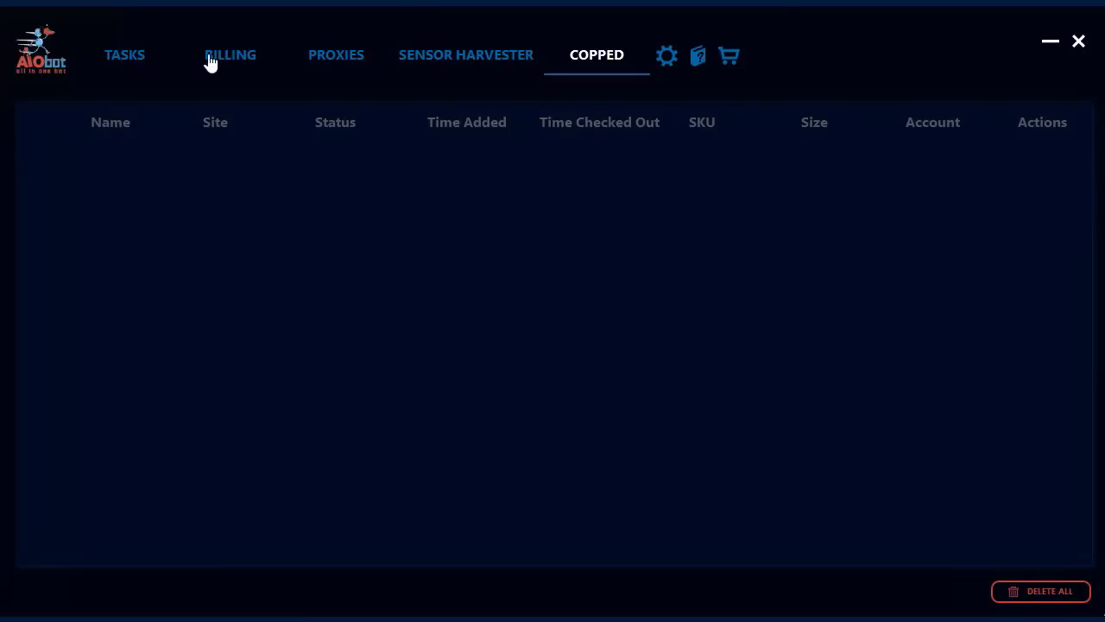
{"action": "left_click", "coordinate": [138, 68]}
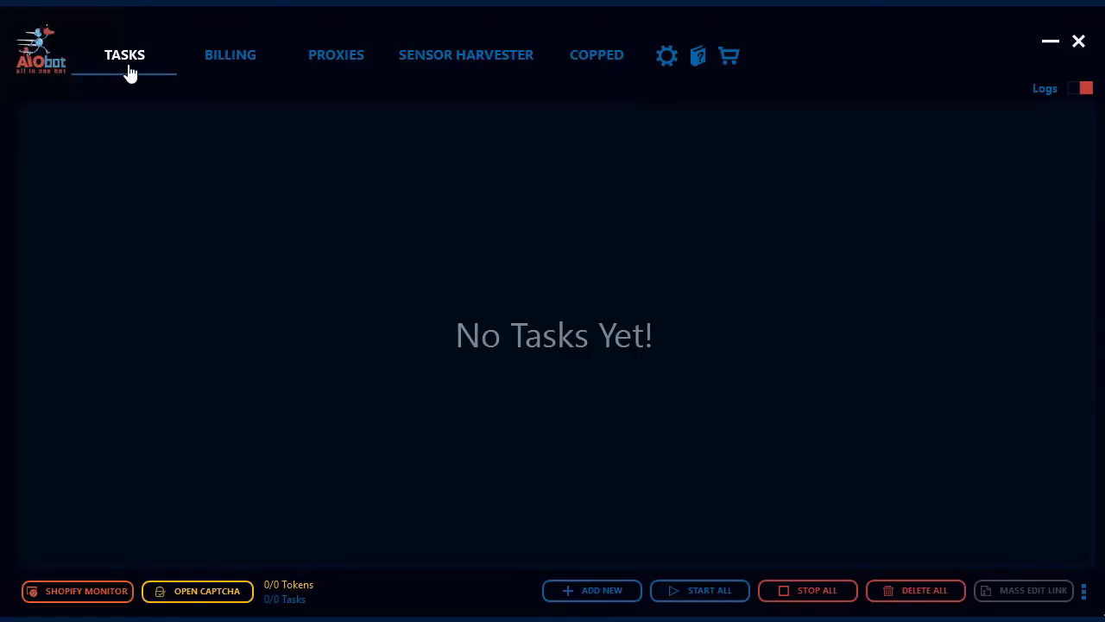
Start a new Supreme task and choose Supreme US as its site
{"action": "left_click", "coordinate": [594, 595]}
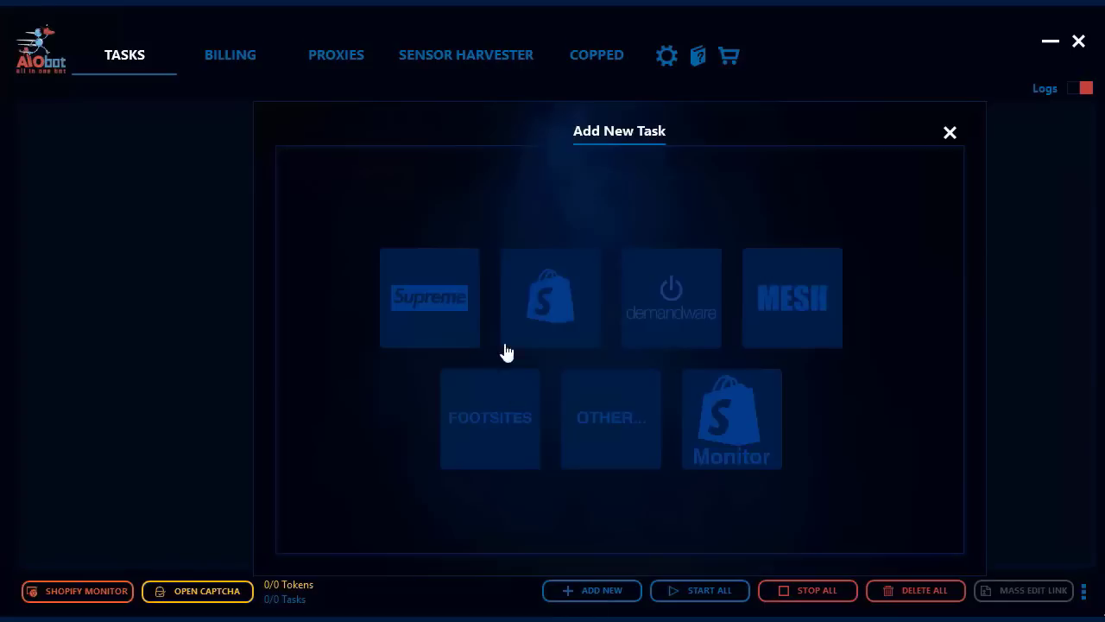
{"action": "left_click", "coordinate": [434, 321]}
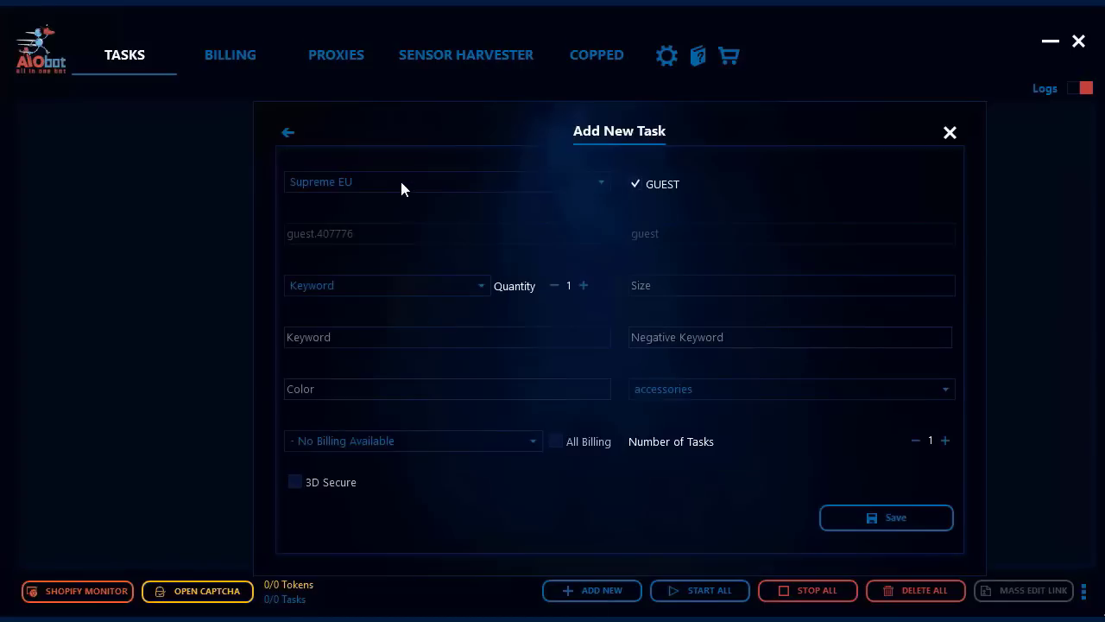
{"action": "left_click", "coordinate": [402, 184]}
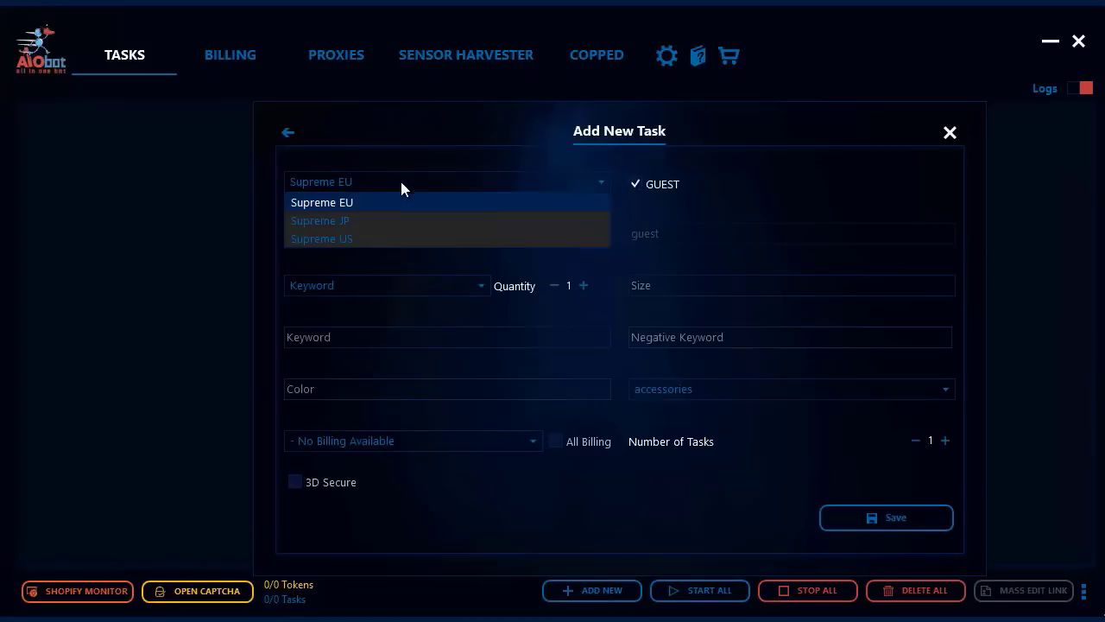
{"action": "left_click", "coordinate": [359, 239]}
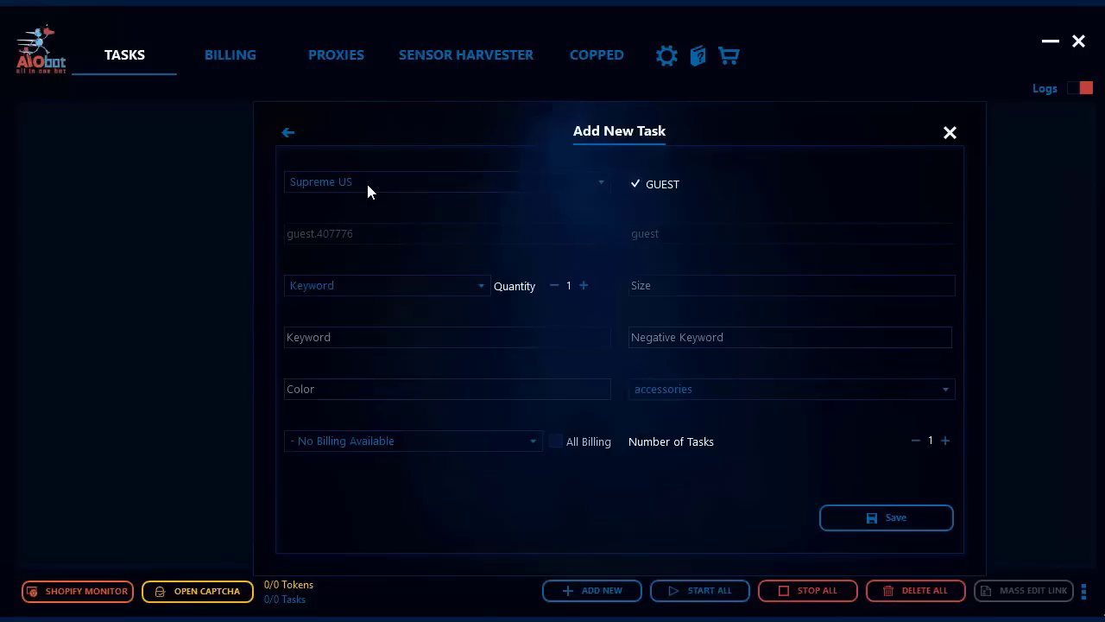
Switch the task's site to Supreme EU and back to Supreme US
{"action": "left_click", "coordinate": [366, 180]}
{"action": "left_click", "coordinate": [356, 241]}
{"action": "left_click", "coordinate": [360, 187]}
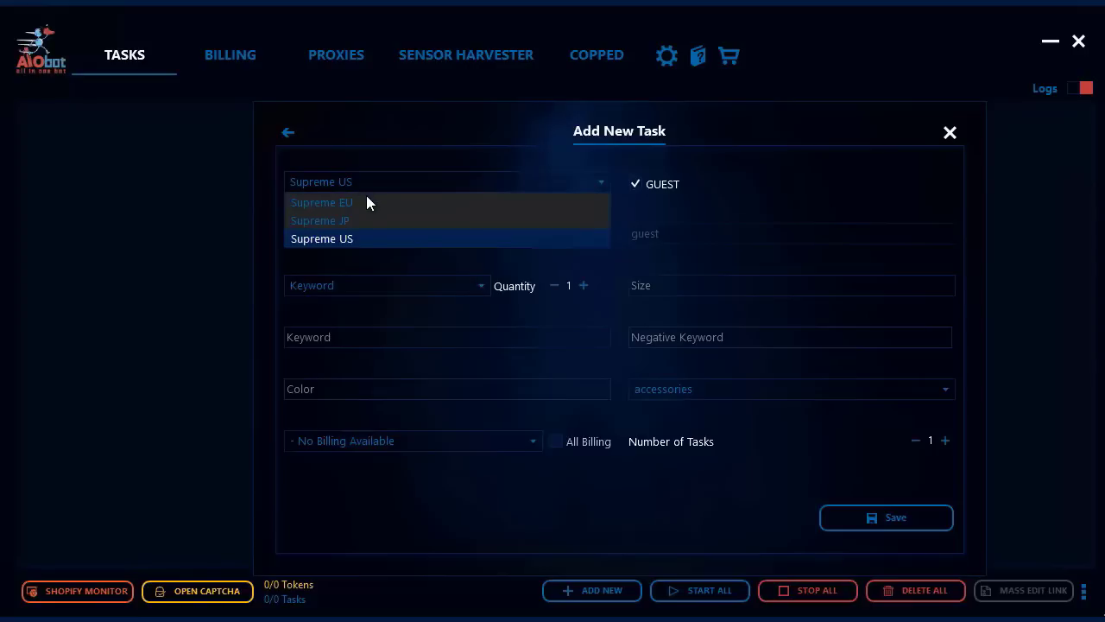
{"action": "left_click", "coordinate": [365, 201]}
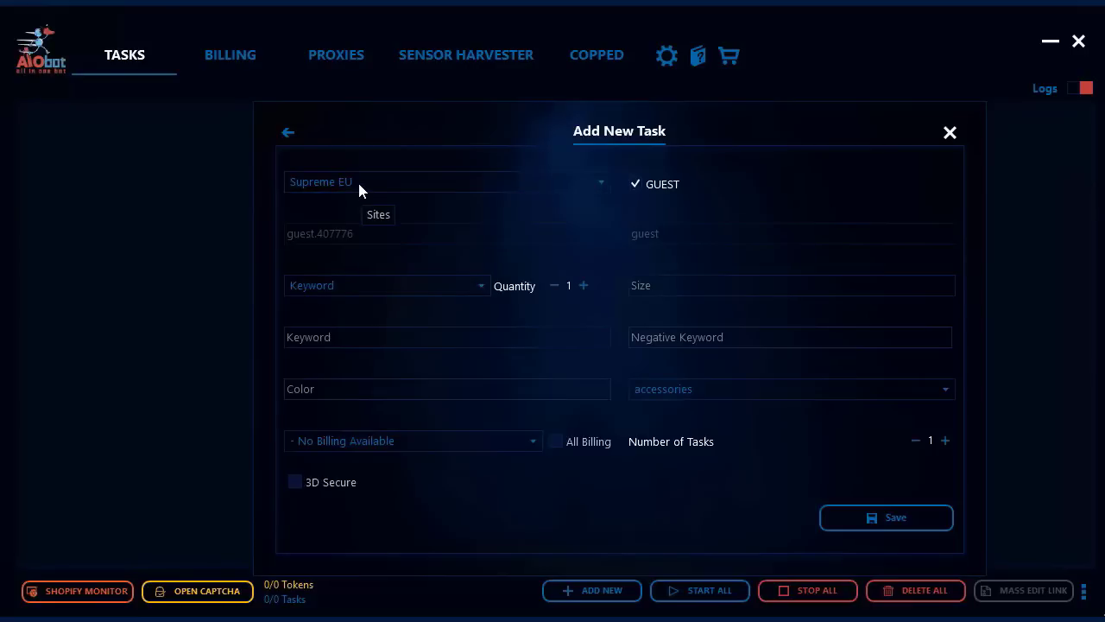
{"action": "left_click", "coordinate": [357, 183]}
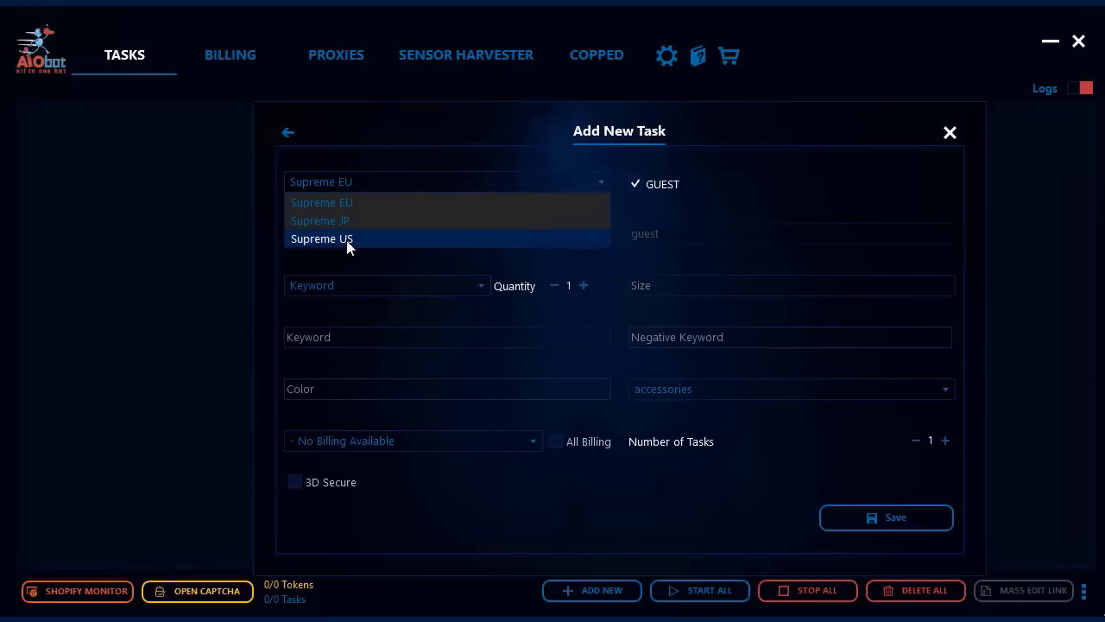
{"action": "left_click", "coordinate": [348, 242]}
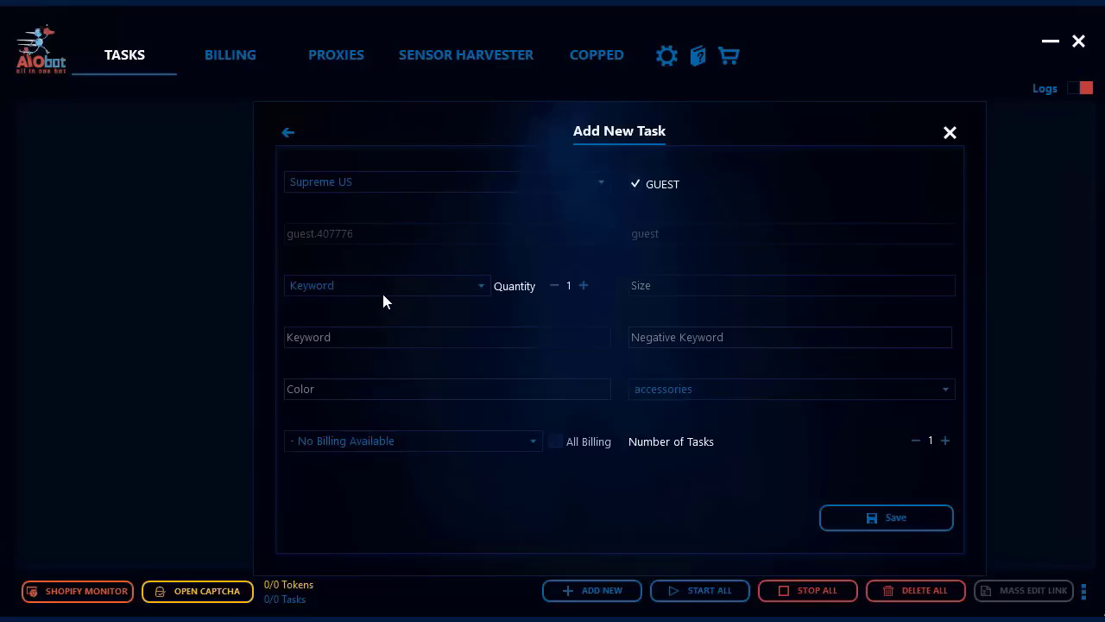
Enter relief&tee as the keywords, replacing the earlier box&logo and relief attempts
{"action": "left_click", "coordinate": [351, 337]}
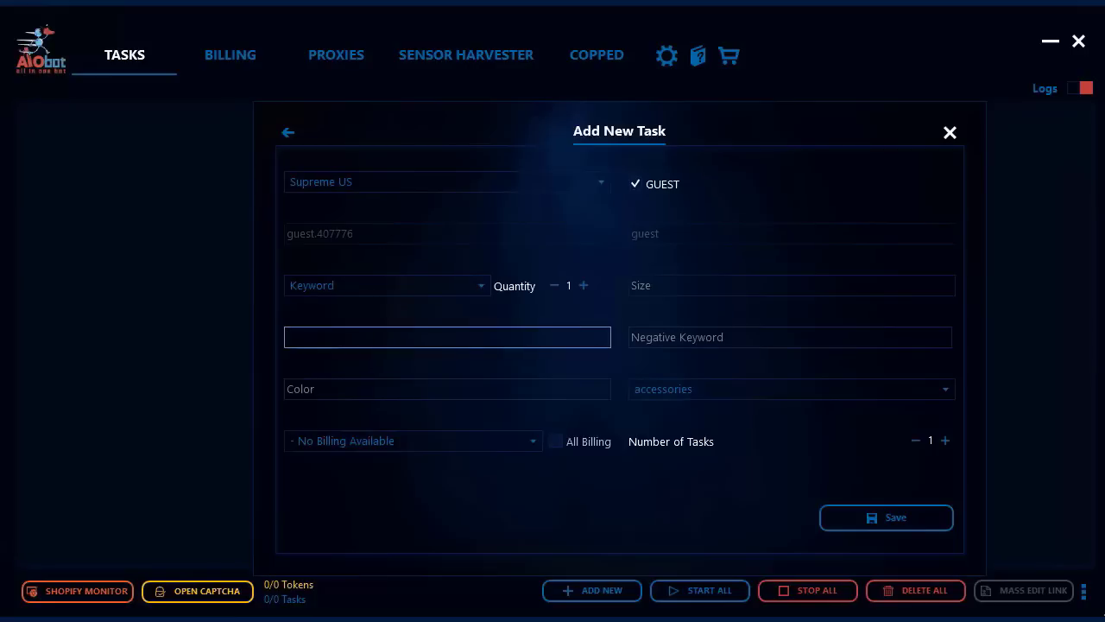
{"action": "type", "text": "relief&tee"}
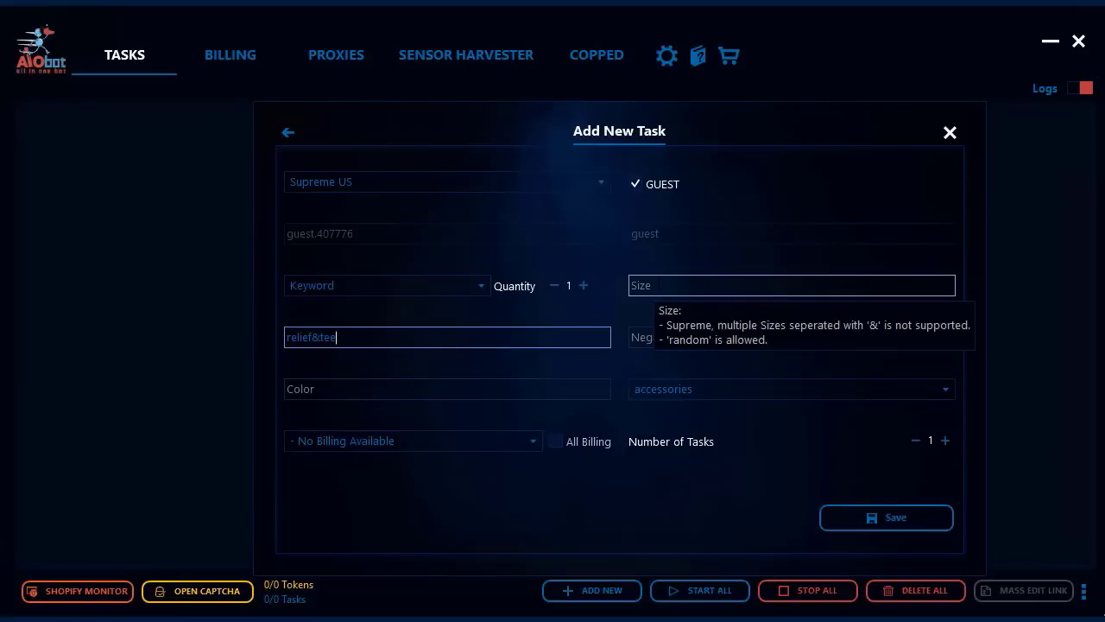
Replace the task's random size with xlarge after trying small, medium and large
{"action": "left_click", "coordinate": [657, 286]}
{"action": "type", "text": "random"}
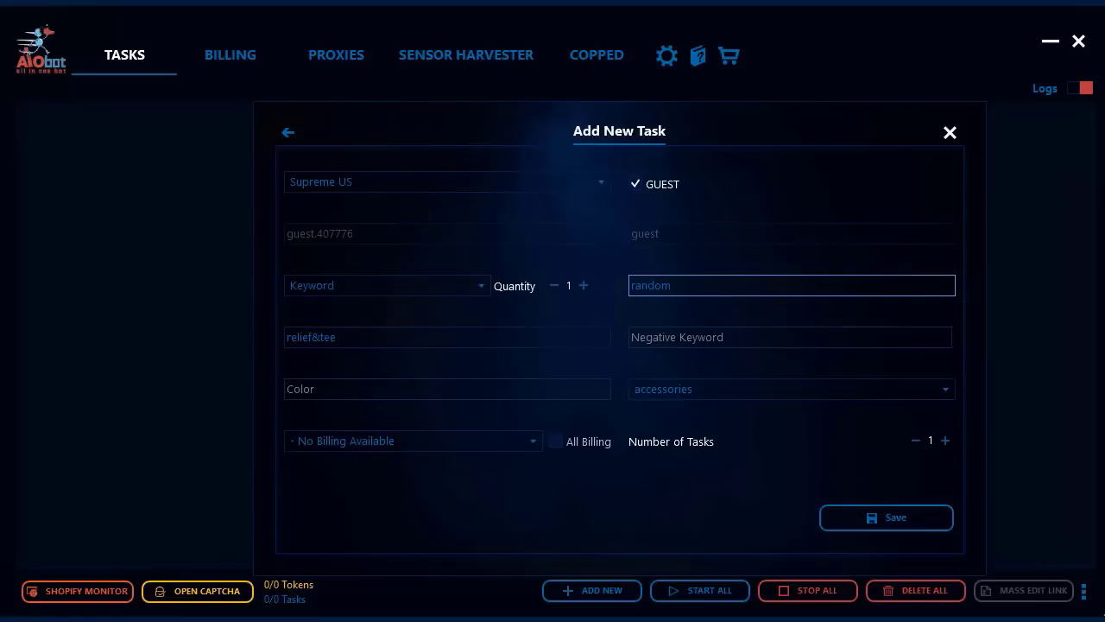
{"action": "left_click_drag", "start_coordinate": [701, 286], "coordinate": [600, 283]}
{"action": "type", "text": "small"}
{"action": "key", "text": "BackSpace"}
{"action": "key", "text": "BackSpace"}
{"action": "key", "text": "BackSpace"}
{"action": "key", "text": "BackSpace"}
{"action": "key", "text": "BackSpace"}
{"action": "type", "text": "medium"}
{"action": "key", "text": "BackSpace"}
{"action": "key", "text": "BackSpace"}
{"action": "key", "text": "BackSpace"}
{"action": "key", "text": "BackSpace"}
{"action": "key", "text": "BackSpace"}
{"action": "key", "text": "BackSpace"}
{"action": "type", "text": "larg"}
{"action": "key", "text": "BackSpace"}
{"action": "key", "text": "BackSpace"}
{"action": "key", "text": "BackSpace"}
{"action": "key", "text": "BackSpace"}
{"action": "type", "text": "slrage"}
{"action": "key", "text": "BackSpace"}
{"action": "key", "text": "BackSpace"}
{"action": "key", "text": "BackSpace"}
{"action": "key", "text": "BackSpace"}
{"action": "key", "text": "BackSpace"}
{"action": "type", "text": "large"}
Enter random in the Color field, replacing an initial white entry
{"action": "left_click", "coordinate": [389, 391]}
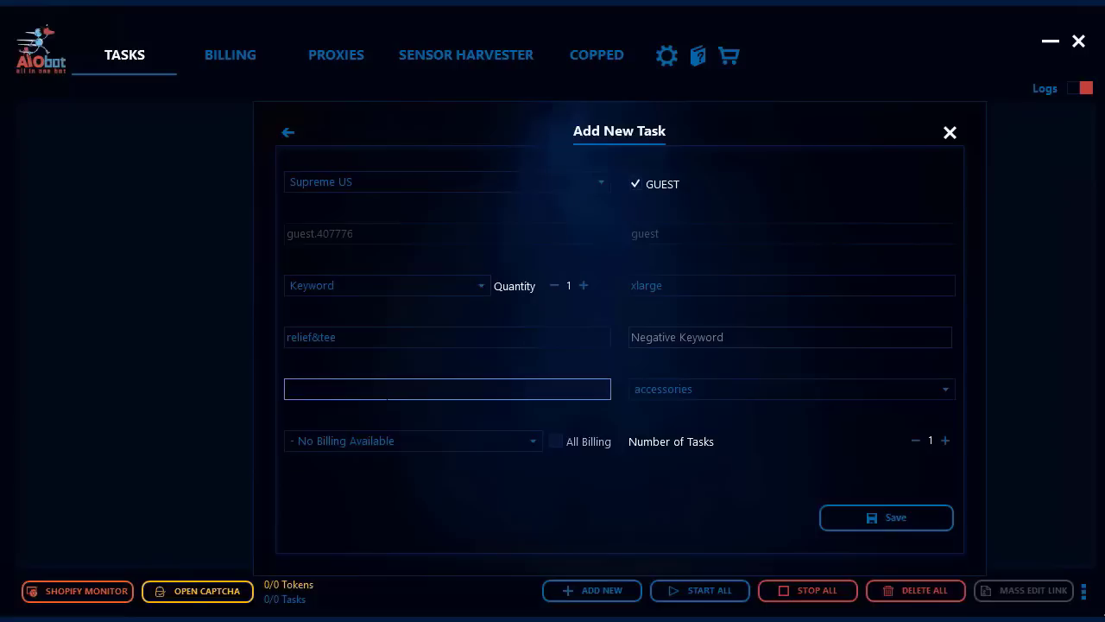
{"action": "type", "text": "random"}
Choose the t-shirts category and No Billing Available, then save the task and close the dialog
{"action": "left_click", "coordinate": [704, 388]}
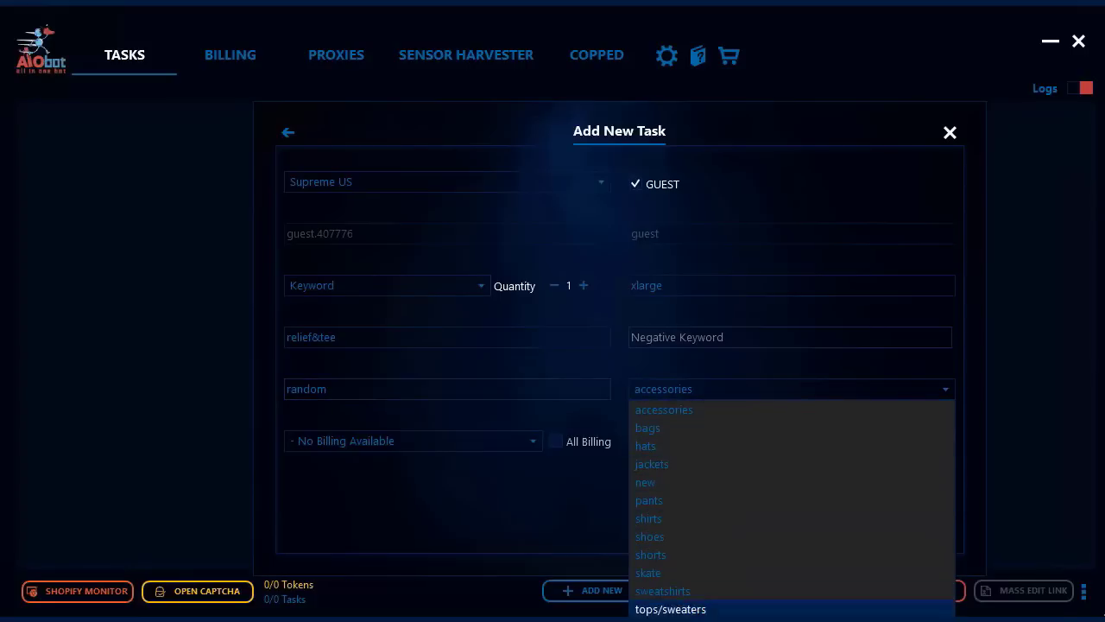
{"action": "left_click", "coordinate": [663, 620]}
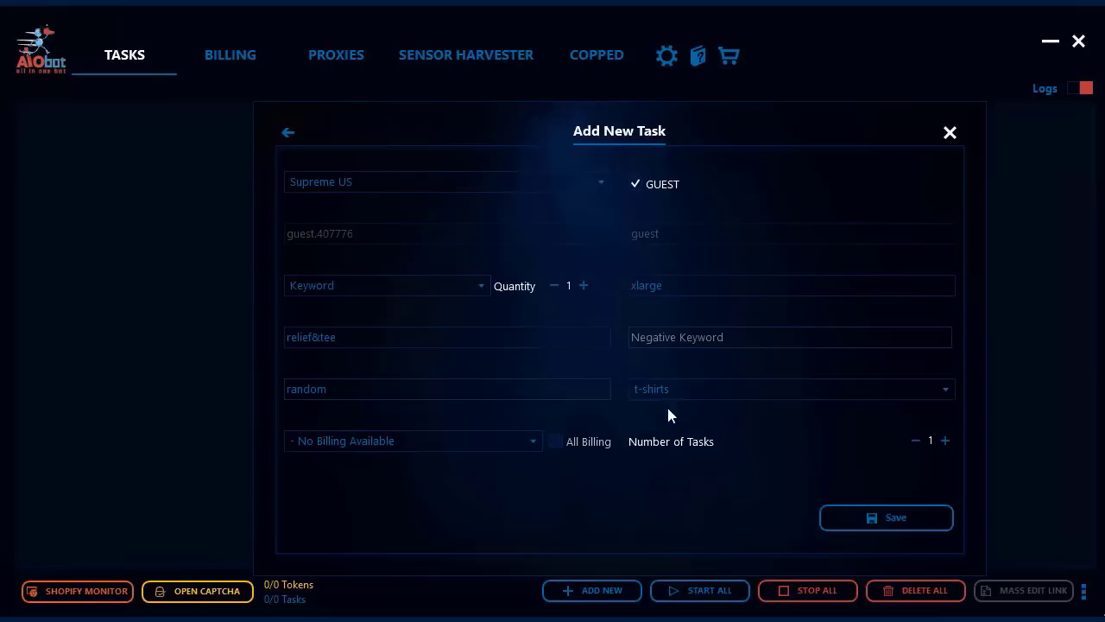
{"action": "left_click", "coordinate": [532, 445]}
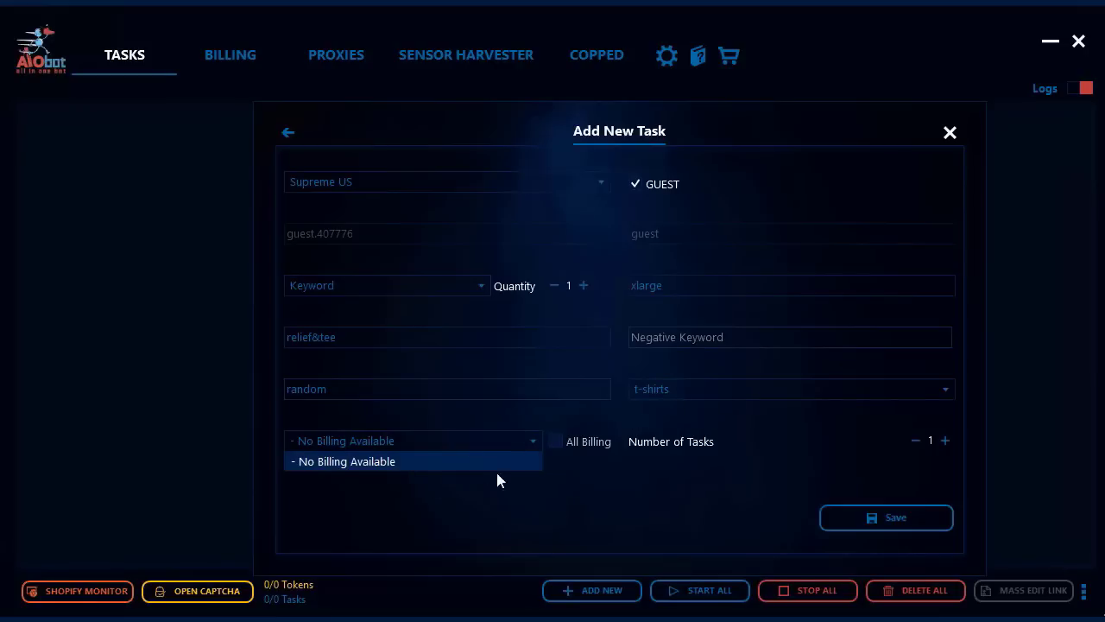
{"action": "left_click", "coordinate": [530, 440]}
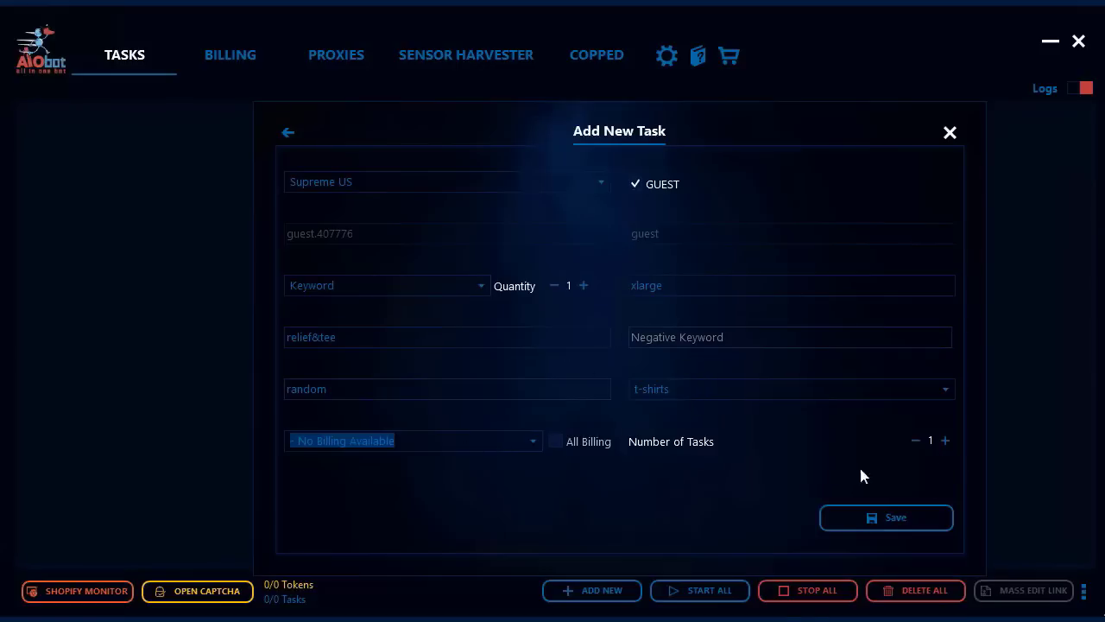
{"action": "left_click", "coordinate": [891, 517]}
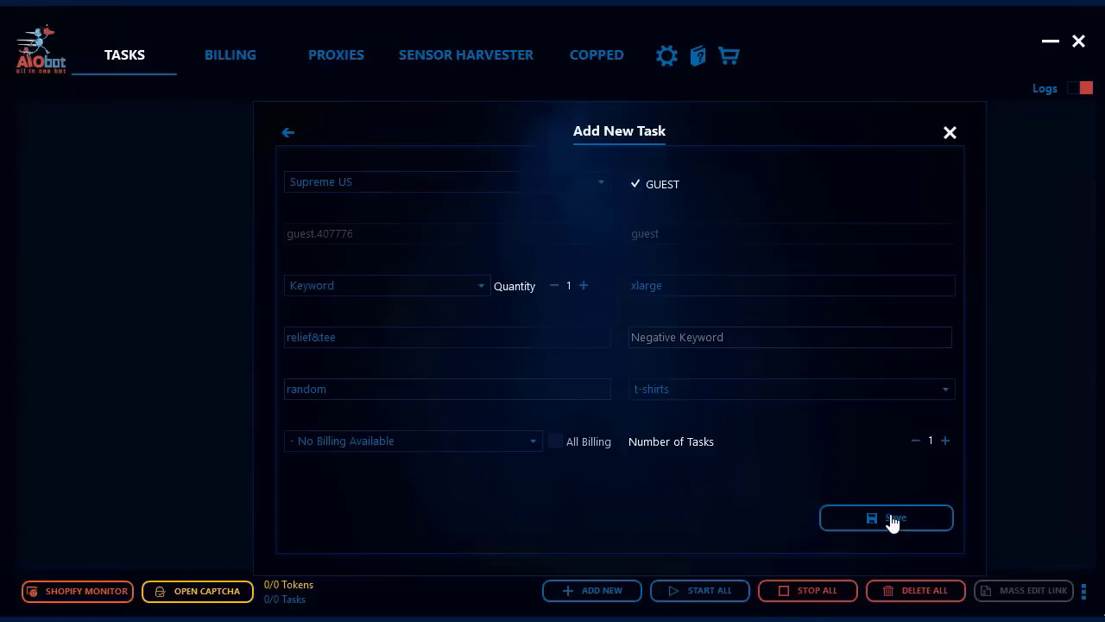
{"action": "left_click", "coordinate": [949, 134]}
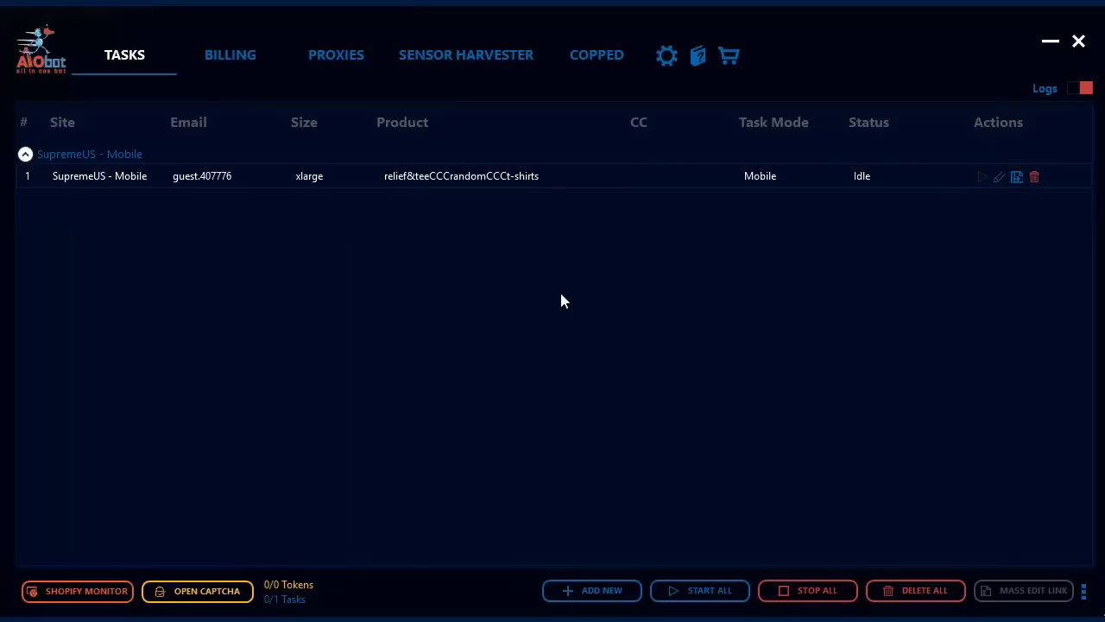
Turn on the Logs toggle to display the Task Logs panel
{"action": "left_click", "coordinate": [1085, 90]}
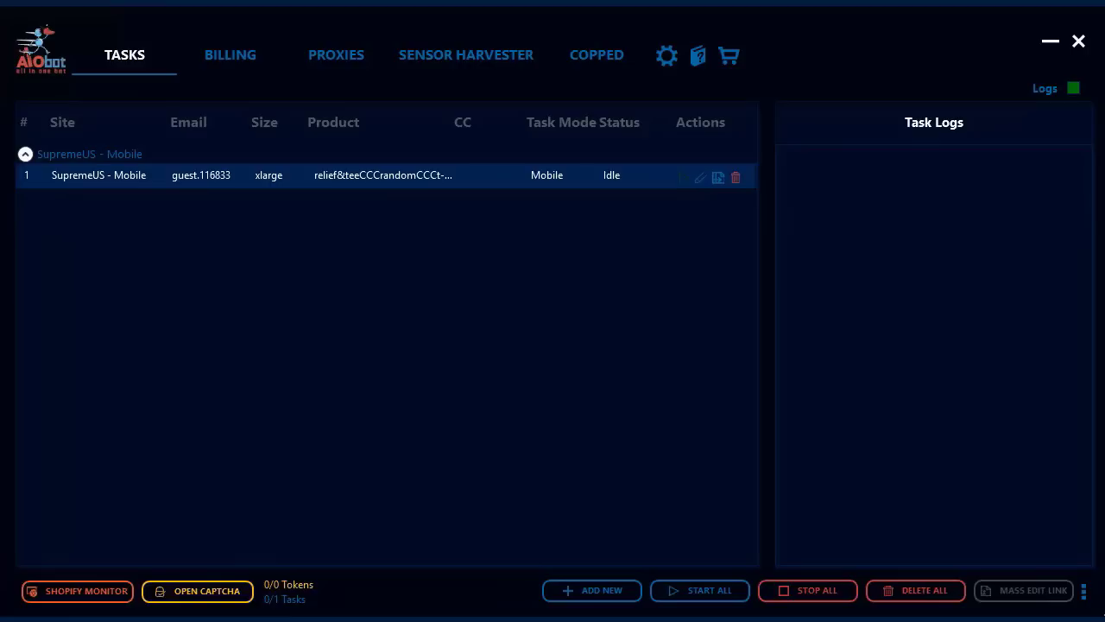
Start the SupremeUS - Mobile task, review its log text, then stop it
{"action": "left_click", "coordinate": [681, 177]}
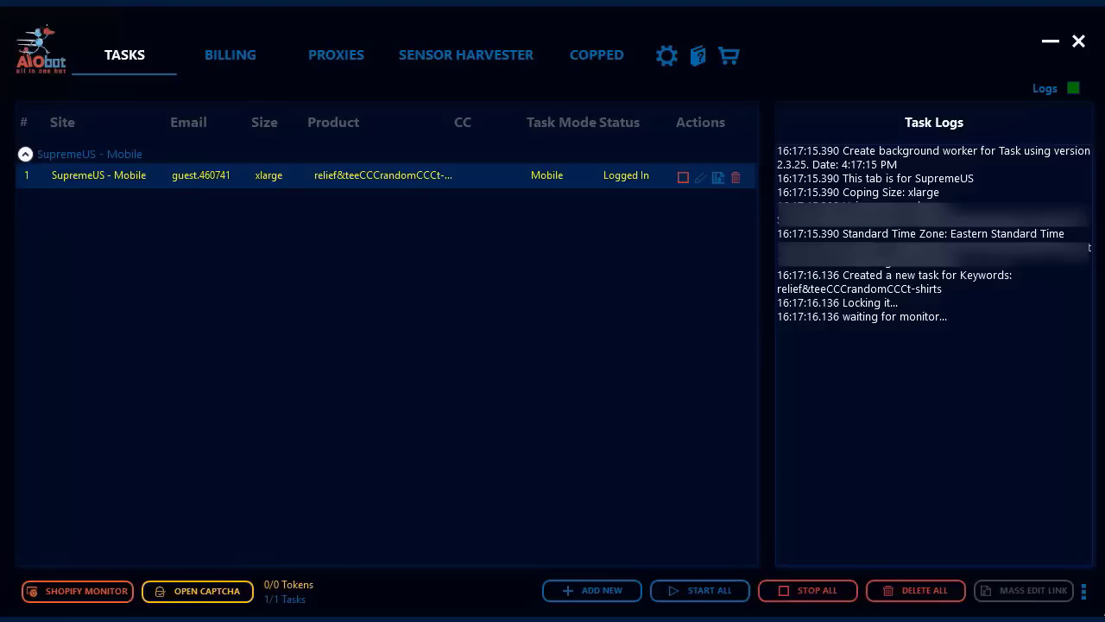
{"action": "left_click_drag", "start_coordinate": [783, 288], "coordinate": [933, 274]}
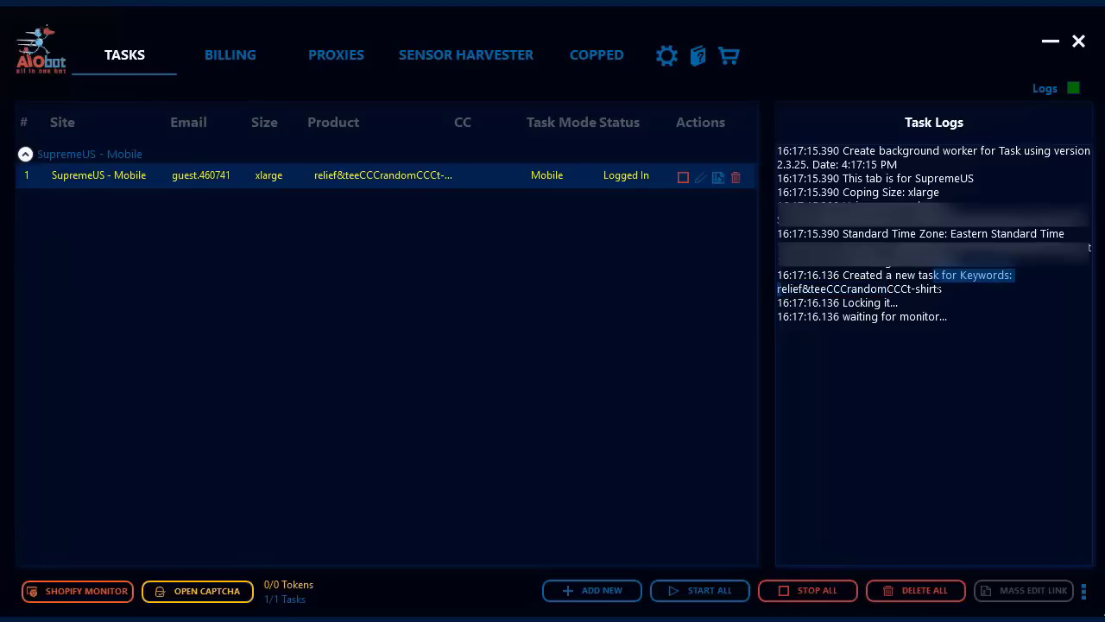
{"action": "left_click", "coordinate": [939, 290]}
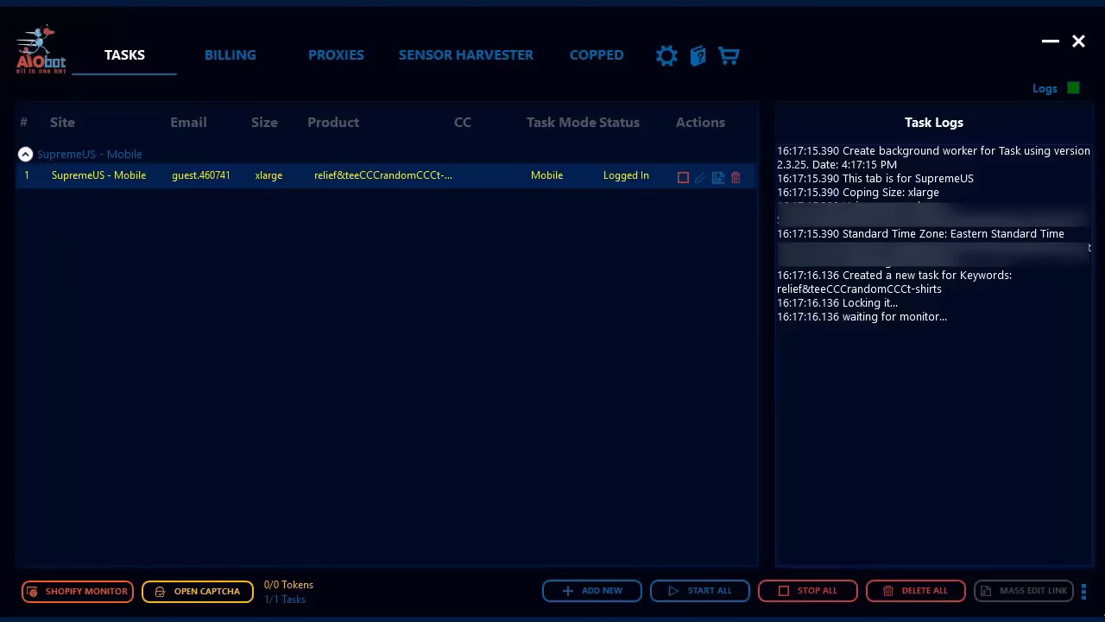
{"action": "left_click", "coordinate": [682, 180]}
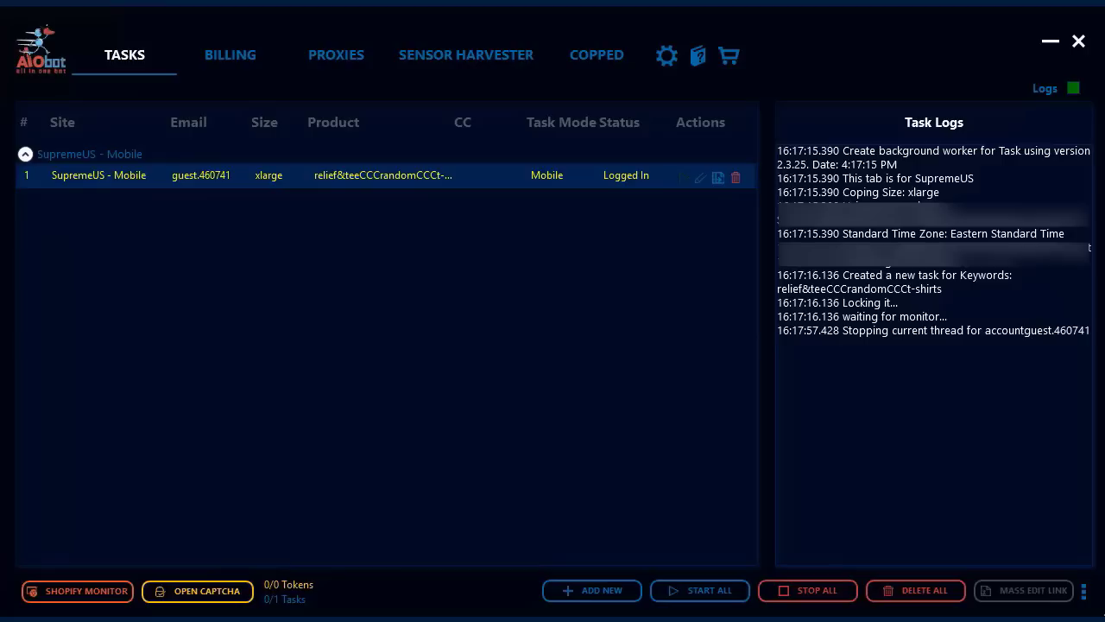
Open the captcha manager's Gmail Accounts panel and bring up the Add Google Account form
{"action": "left_click", "coordinate": [199, 594]}
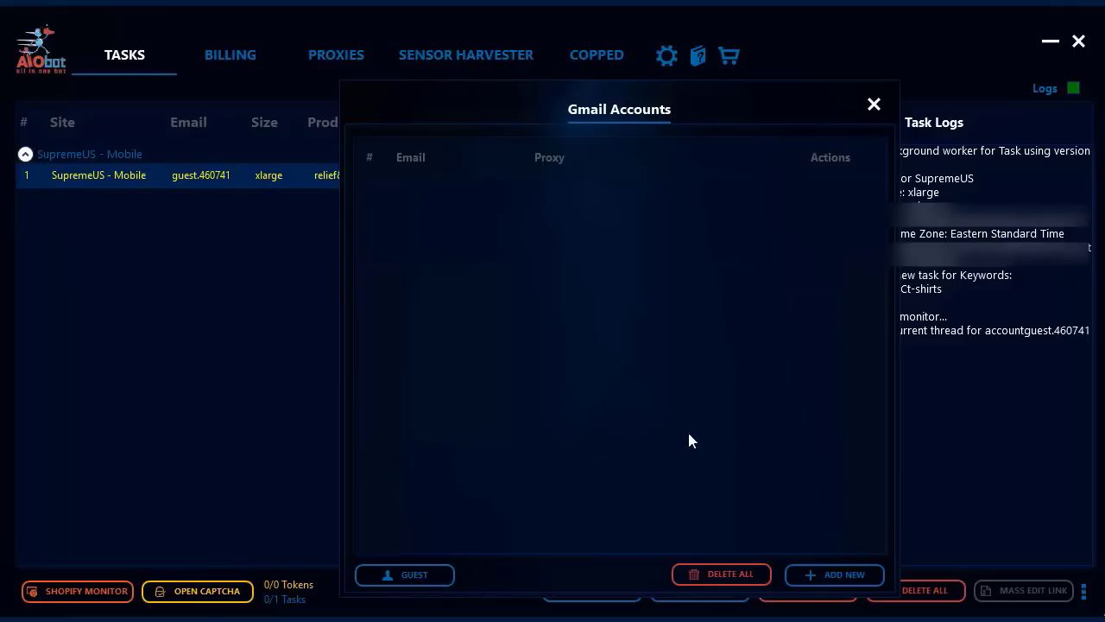
{"action": "left_click", "coordinate": [810, 579]}
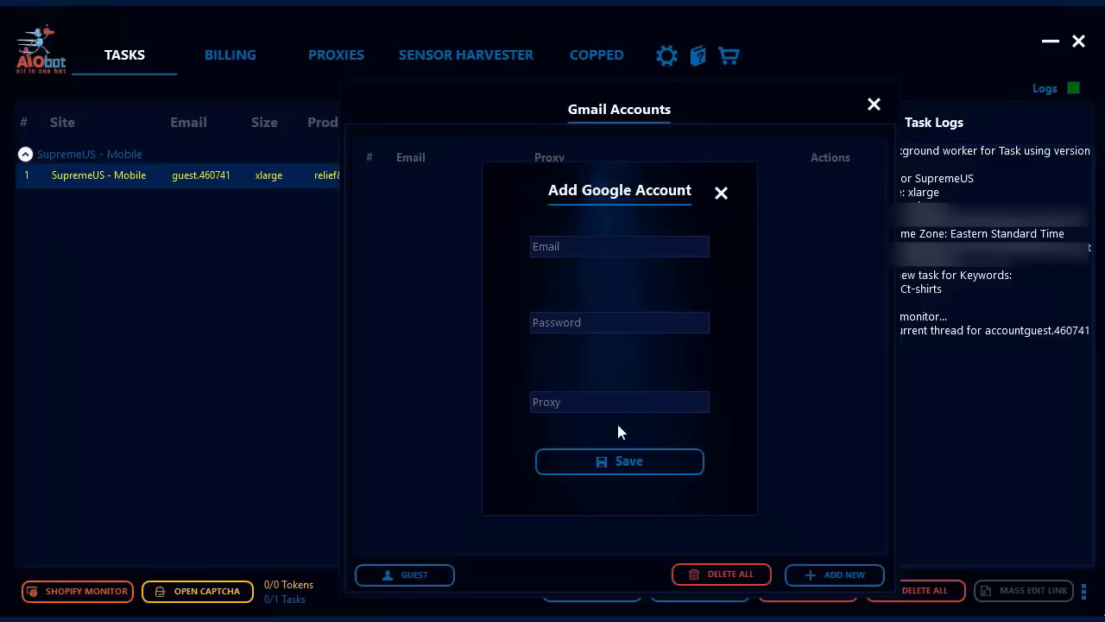
{"action": "left_click", "coordinate": [722, 195]}
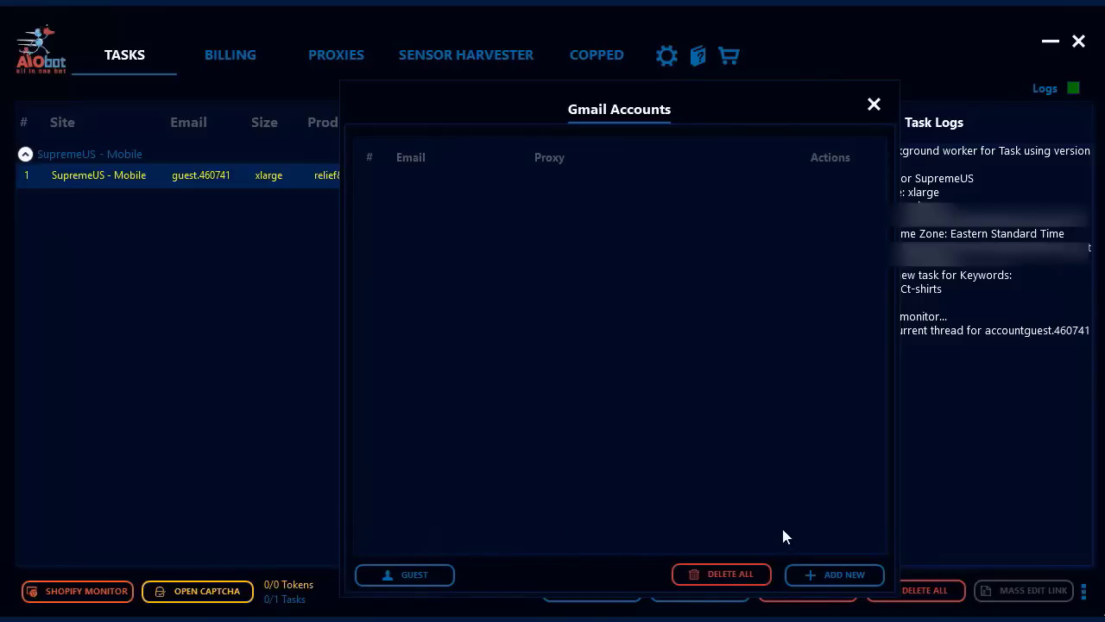
{"action": "left_click", "coordinate": [815, 575]}
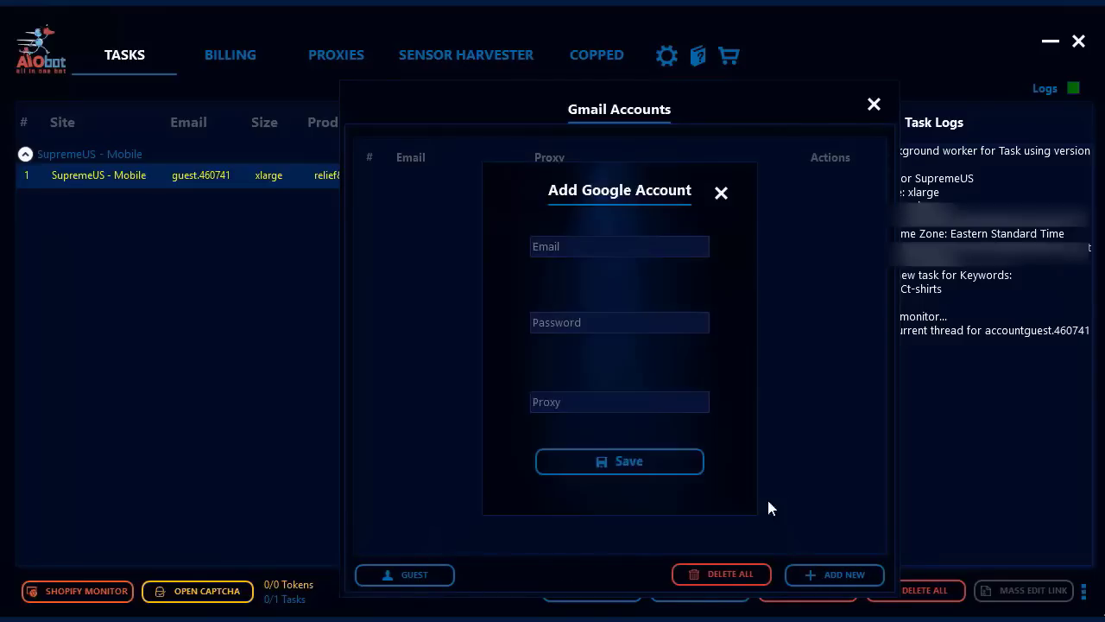
{"action": "left_click", "coordinate": [573, 245]}
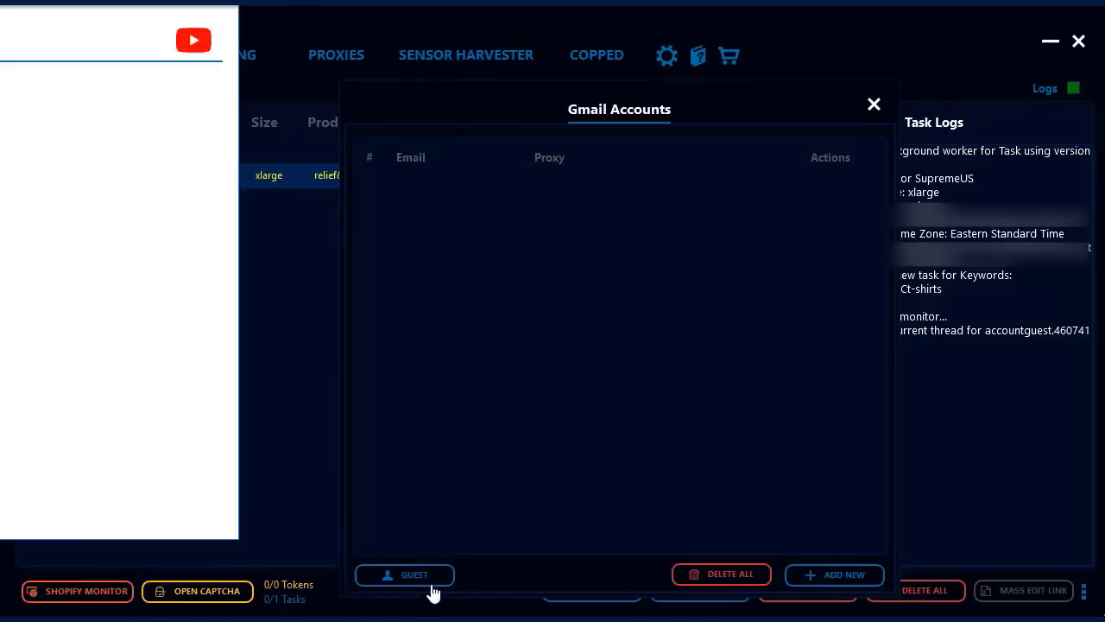
Centre the Captcha Solver window, dismiss the extensions warning, and close the YouTube sign-in tab
{"action": "left_click_drag", "start_coordinate": [97, 2], "coordinate": [575, 40]}
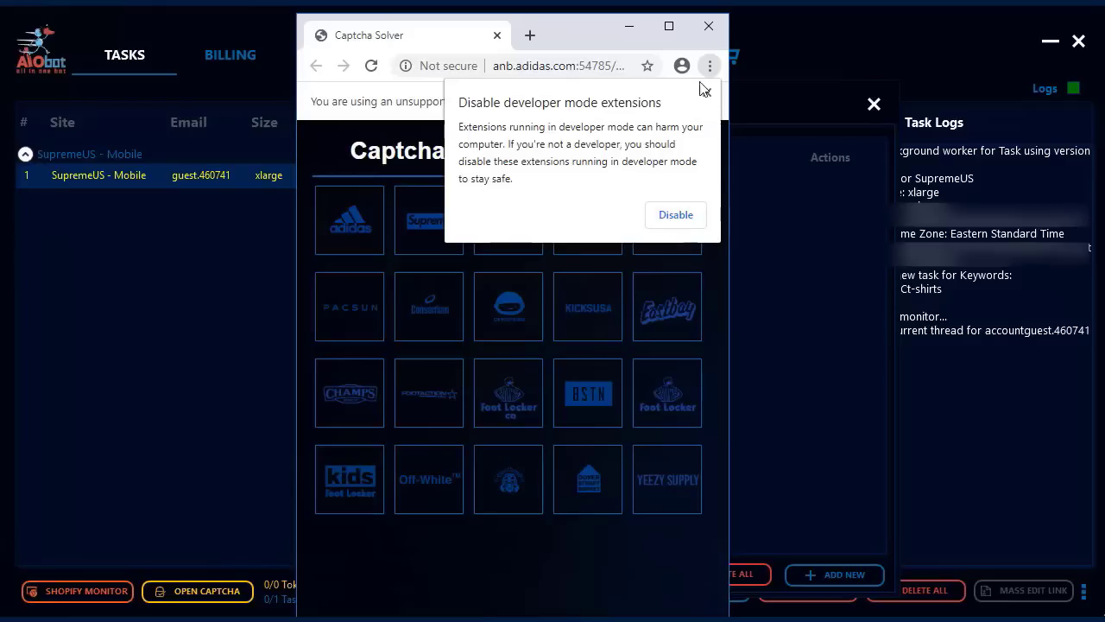
{"action": "left_click", "coordinate": [707, 93]}
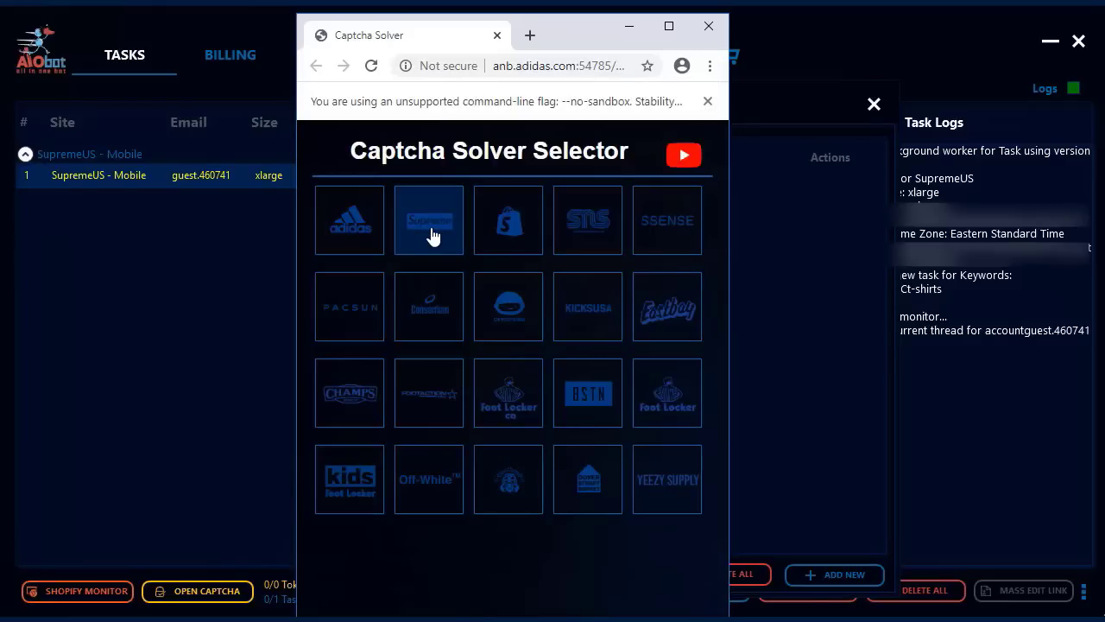
{"action": "left_click", "coordinate": [685, 159]}
{"action": "left_click", "coordinate": [496, 268]}
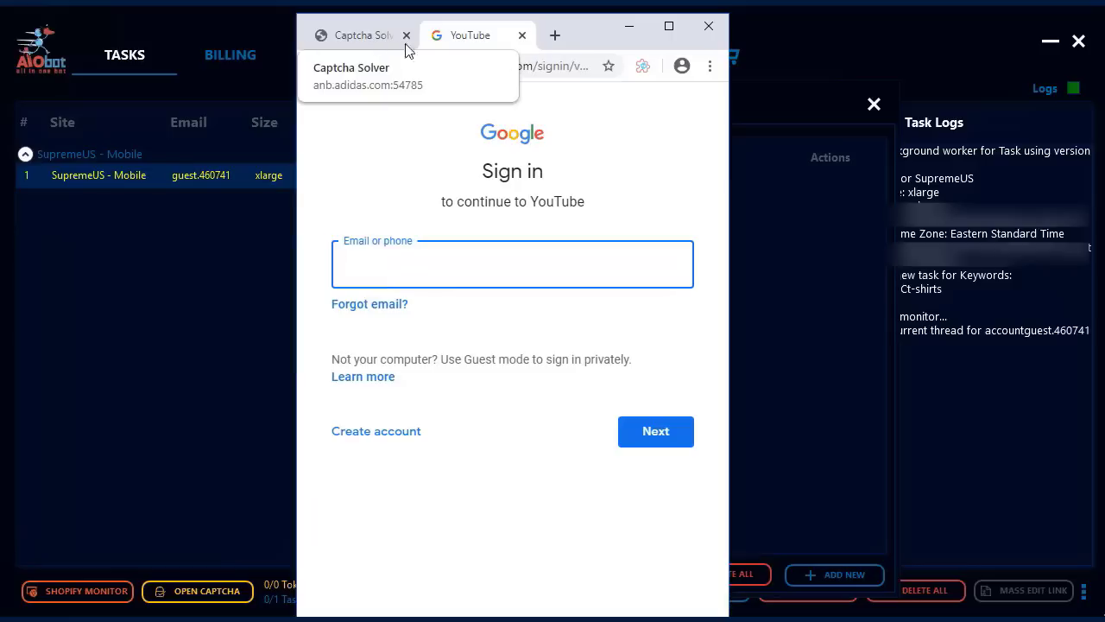
{"action": "left_click", "coordinate": [522, 36]}
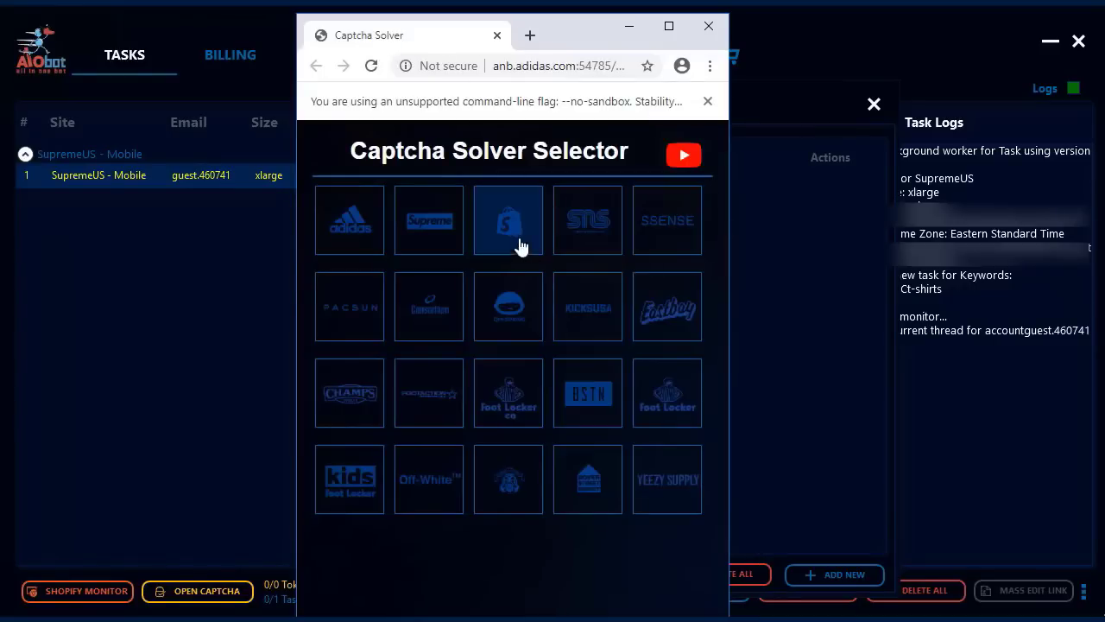
Connect to the Supreme captcha solver, then shift and minimize the captcha browser window
{"action": "left_click", "coordinate": [436, 239]}
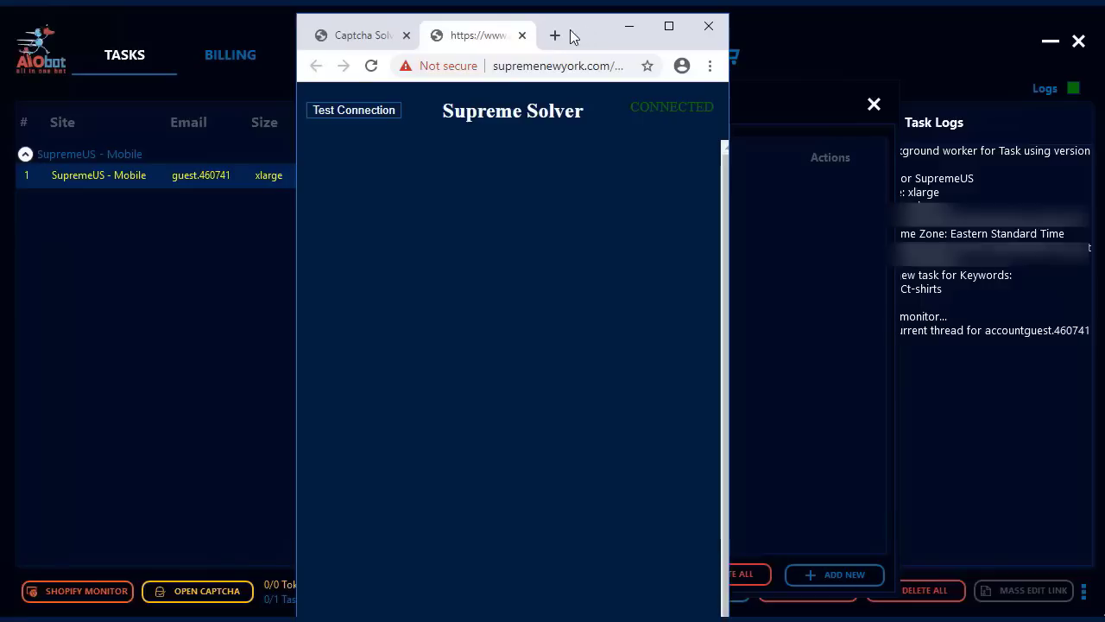
{"action": "left_click_drag", "start_coordinate": [573, 35], "coordinate": [497, 30]}
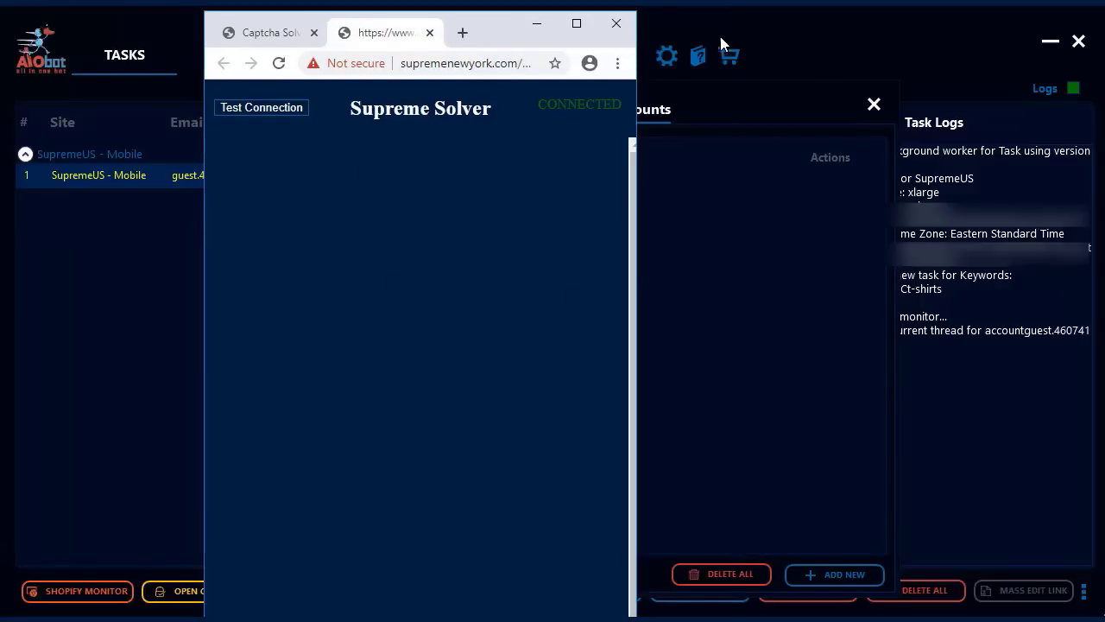
{"action": "left_click", "coordinate": [537, 26]}
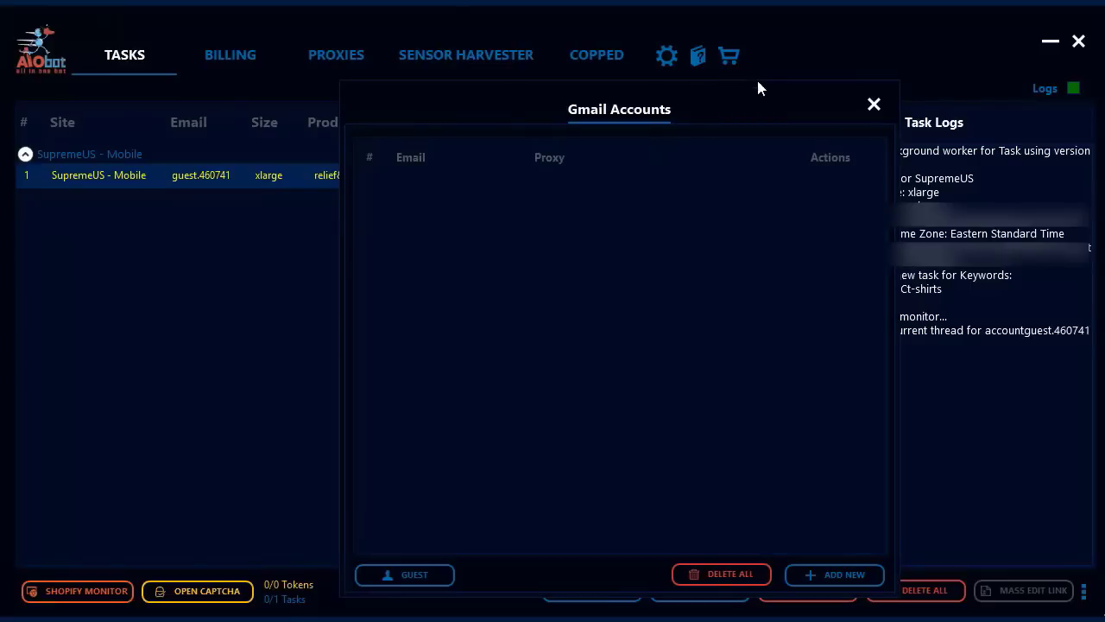
Close the empty Gmail Accounts panel with its X button
{"action": "left_click", "coordinate": [874, 106]}
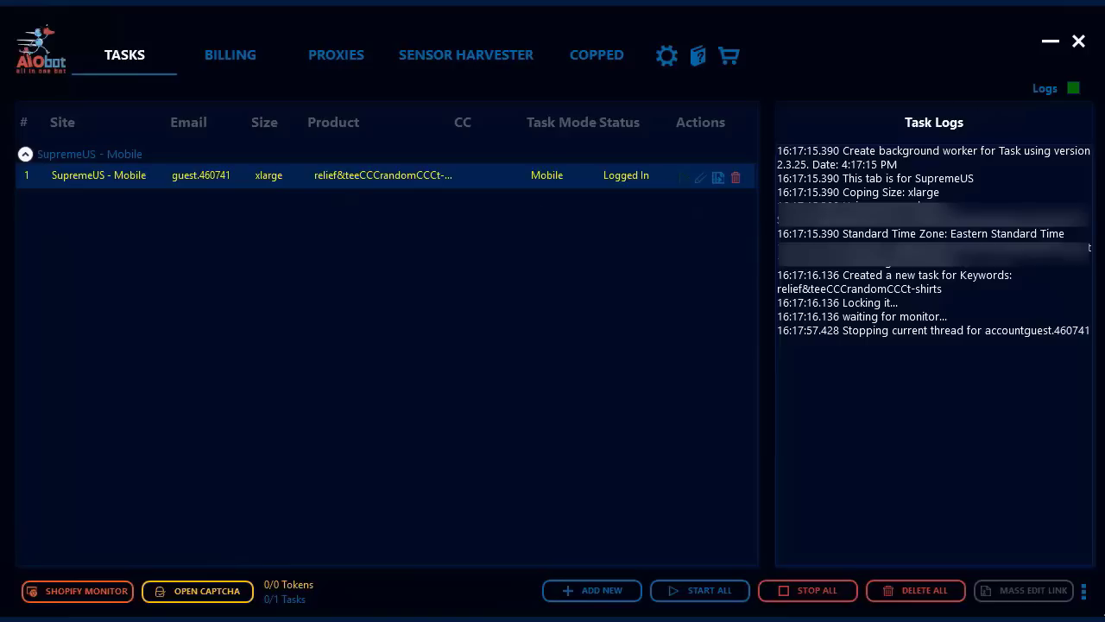
{"action": "left_click", "coordinate": [1074, 89]}
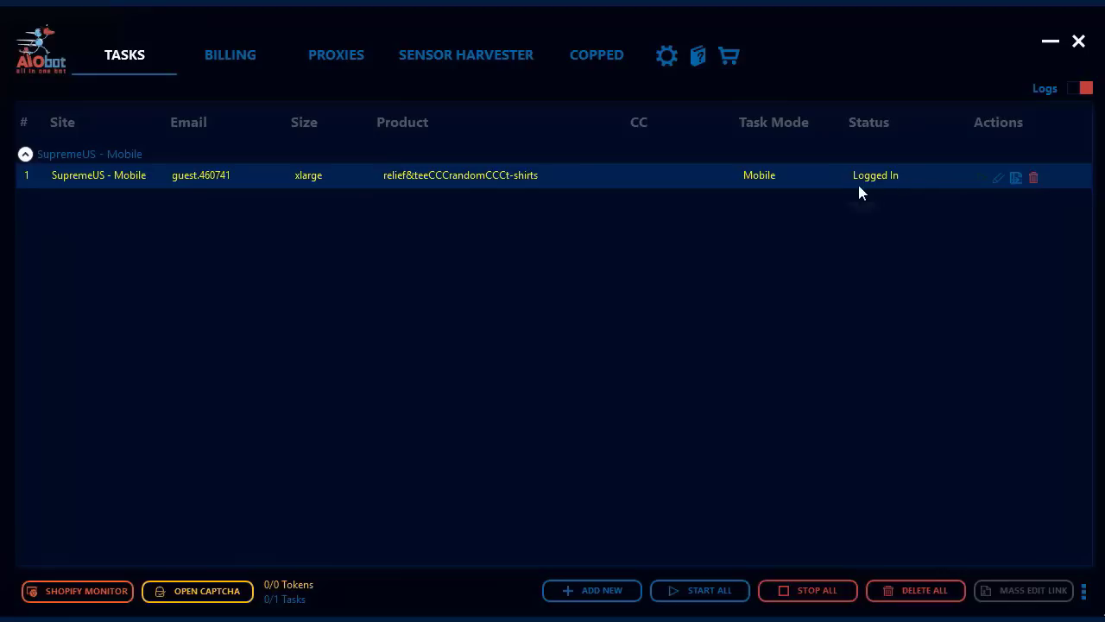
{"action": "left_click", "coordinate": [1085, 89]}
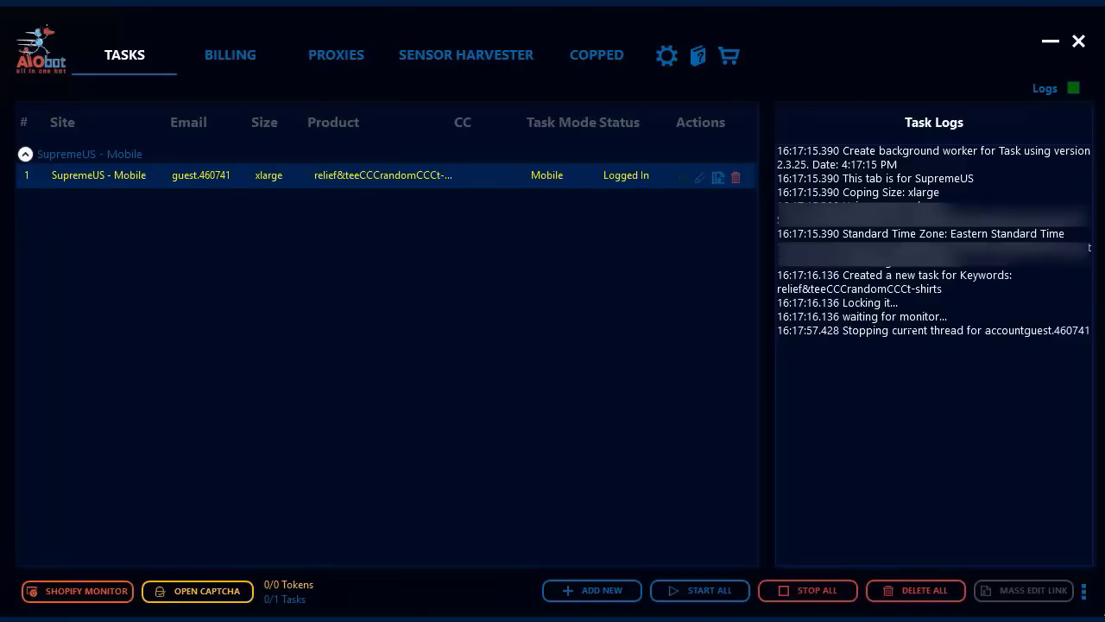
{"action": "left_click", "coordinate": [1081, 89]}
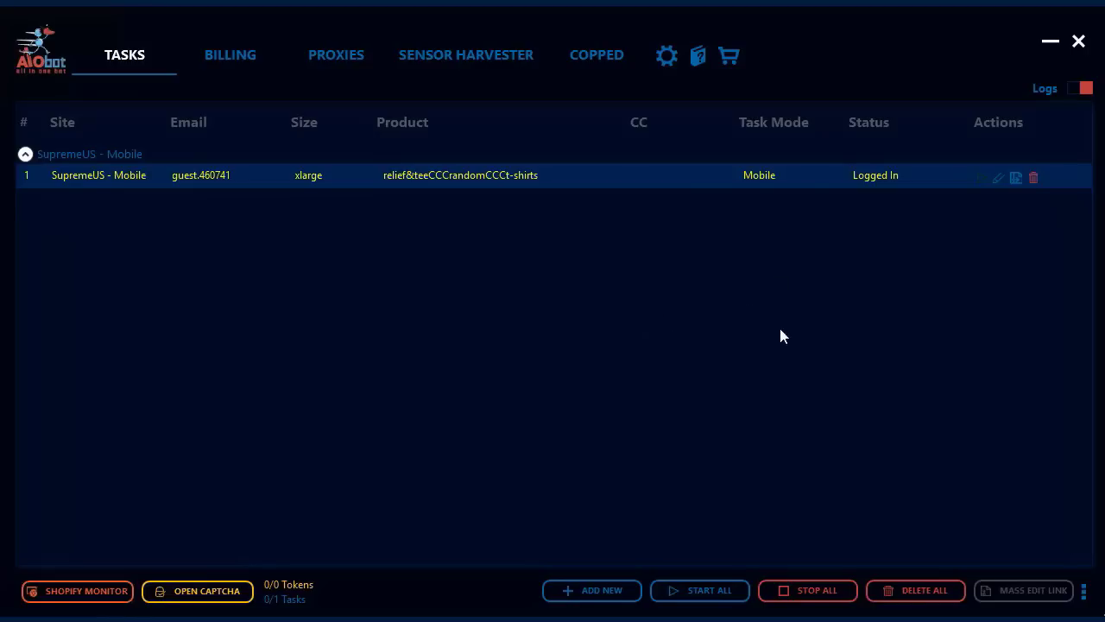
{"action": "left_click", "coordinate": [1081, 89]}
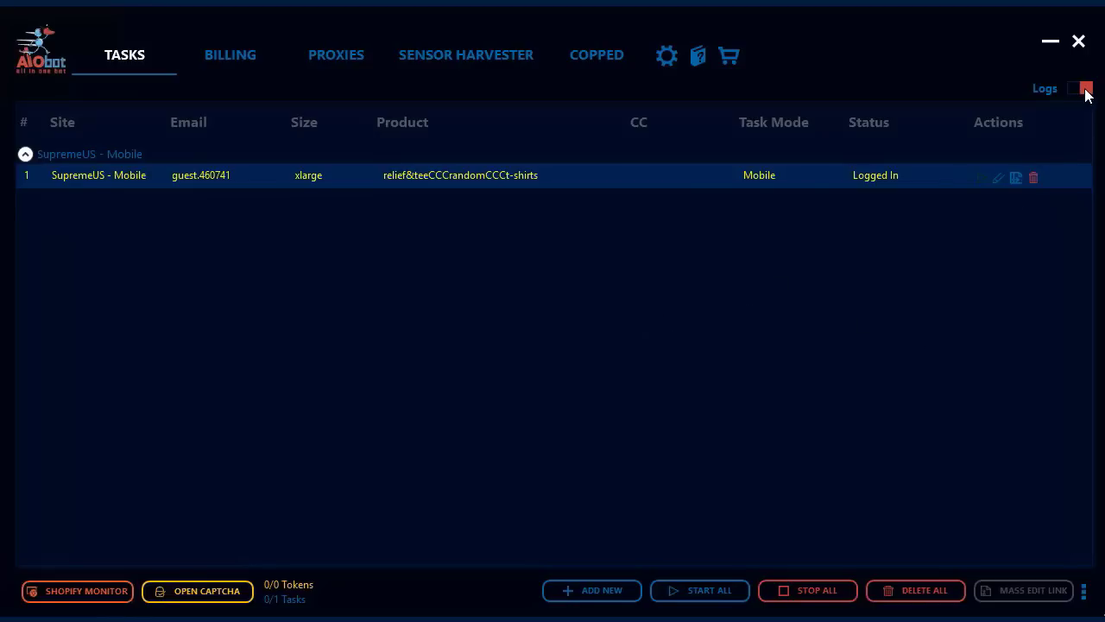